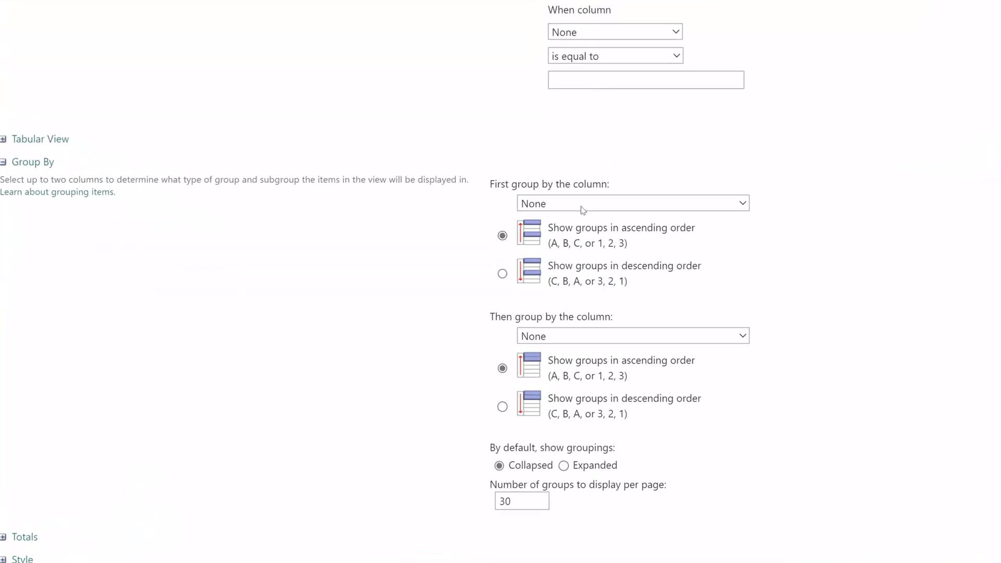
# Set First group by to Year Due in descending order and Then group by to Month Due
pyautogui.click(582, 205)
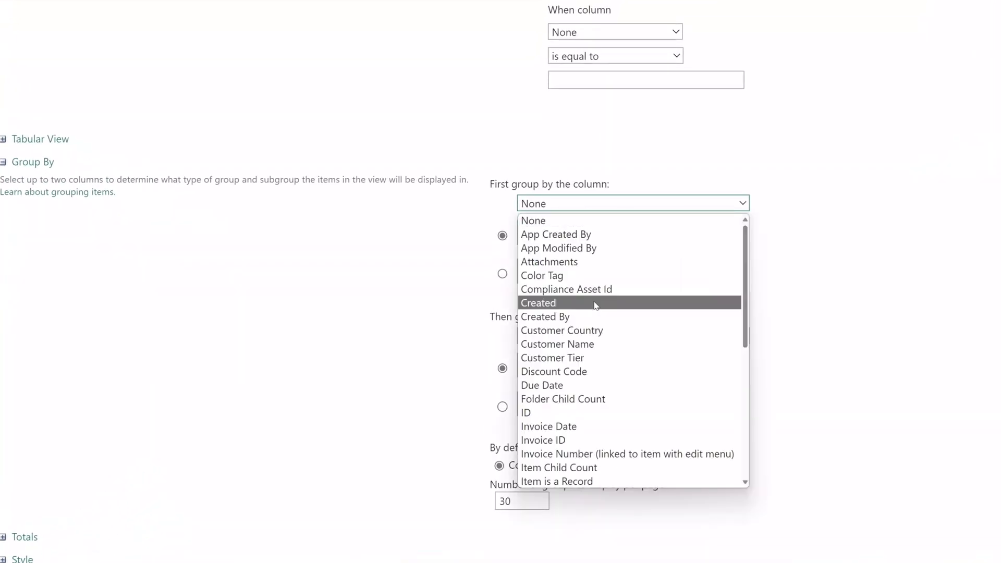
pyautogui.press('End')
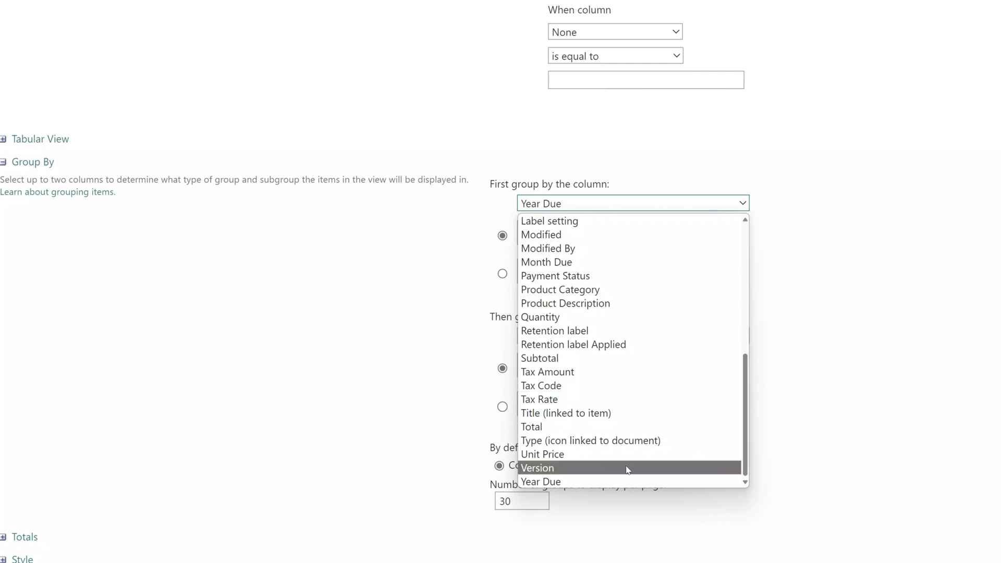
pyautogui.click(562, 481)
pyautogui.click(590, 339)
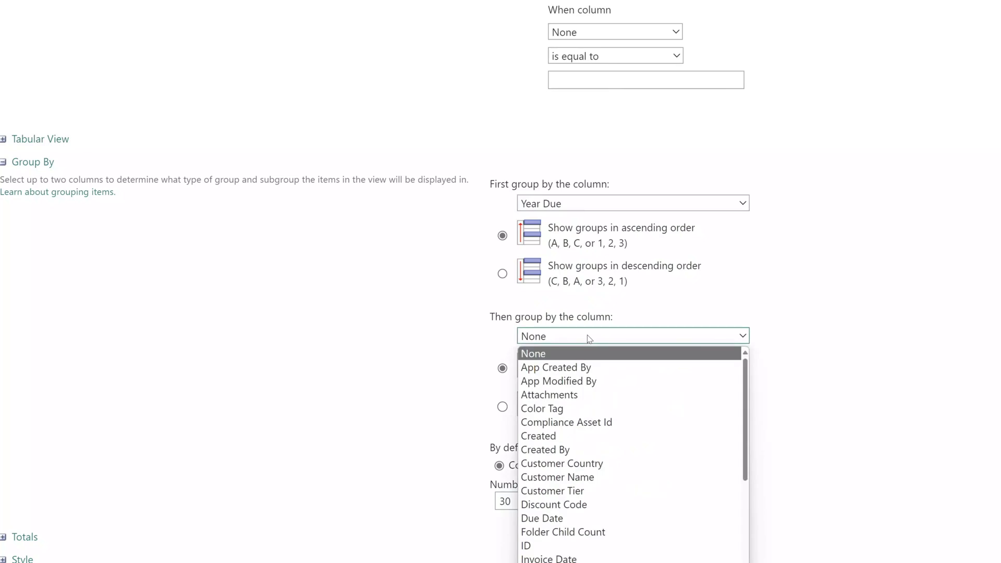
pyautogui.press('m')
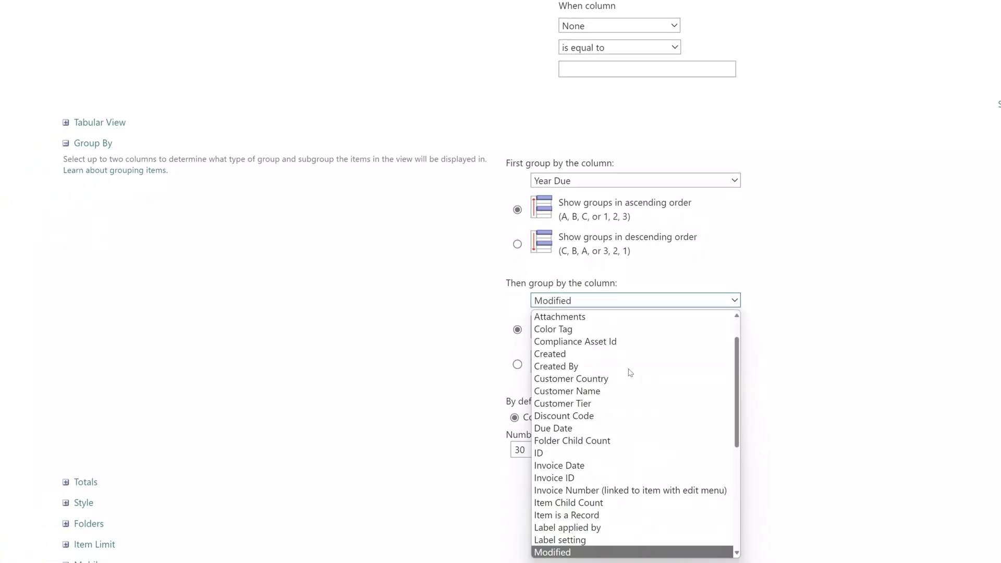
pyautogui.scroll(-3, 632, 417)
pyautogui.click(612, 500)
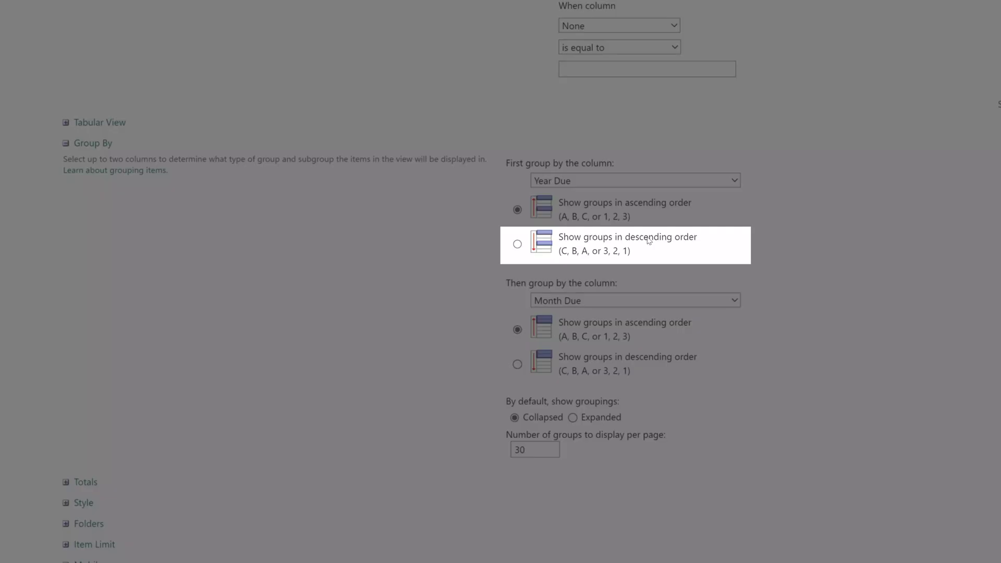
pyautogui.click(649, 240)
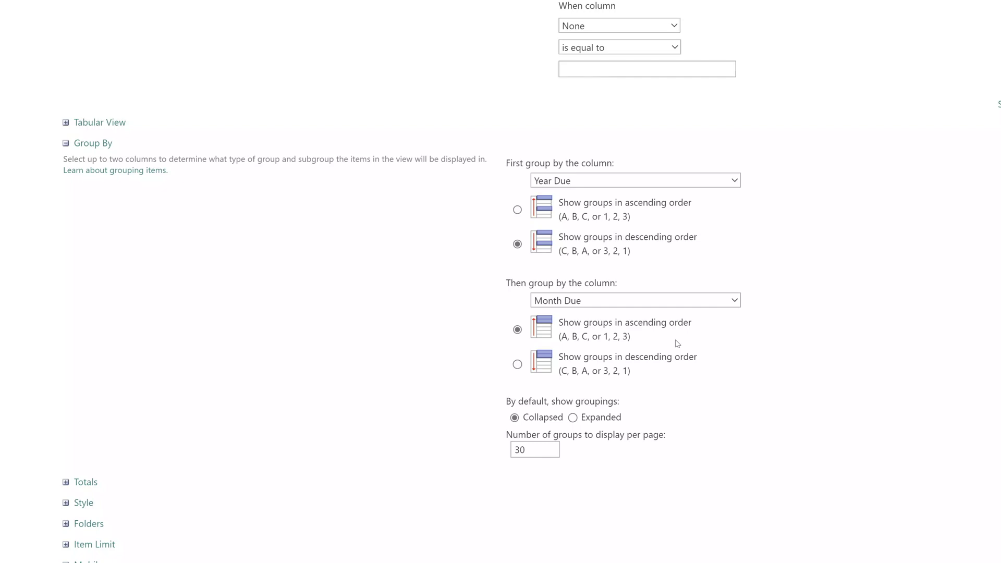
pyautogui.scroll(-2, 677, 344)
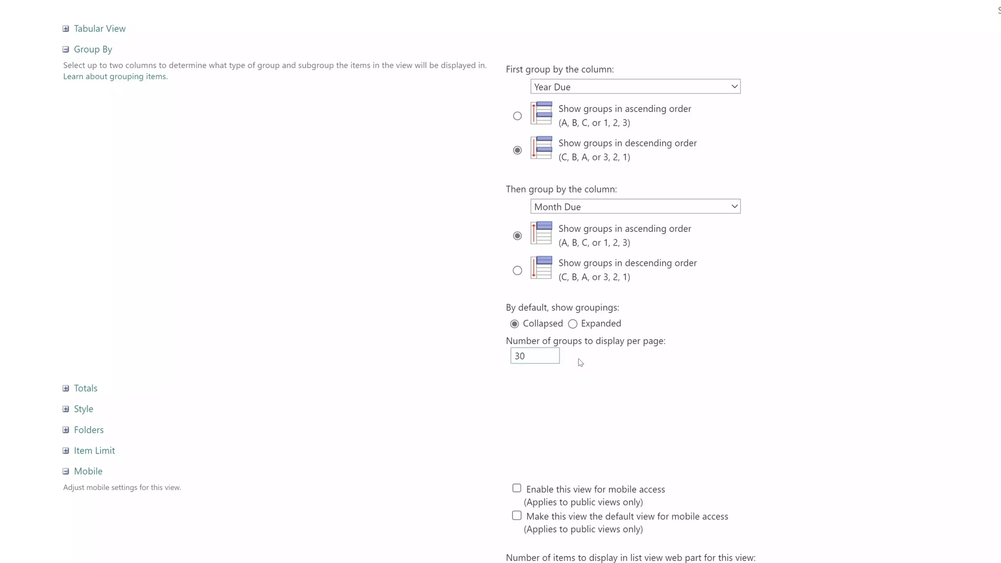
pyautogui.scroll(-5, 879, 480)
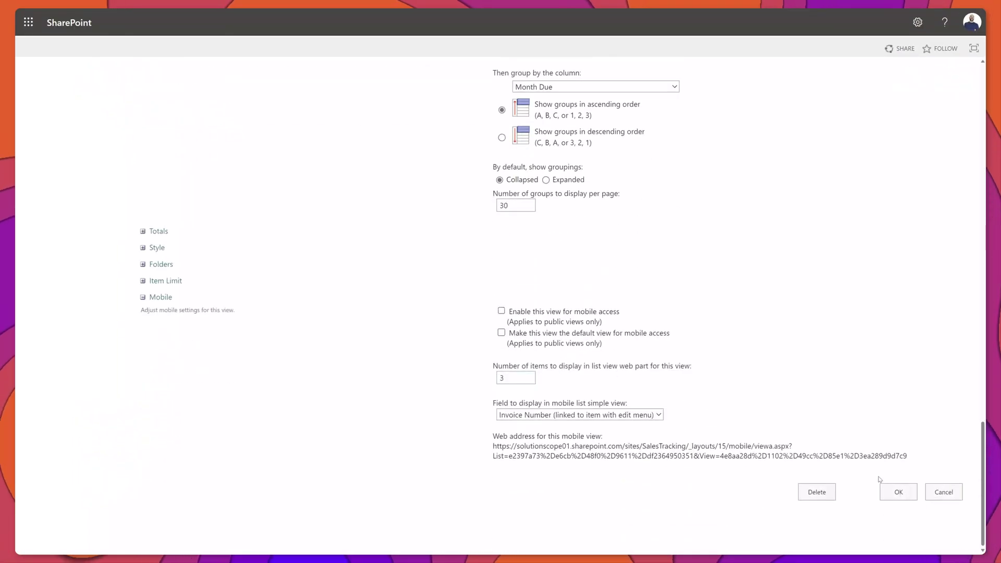
# Save the grouping, then expand the Year Due : 2025 and Month Due : January groups
pyautogui.click(889, 491)
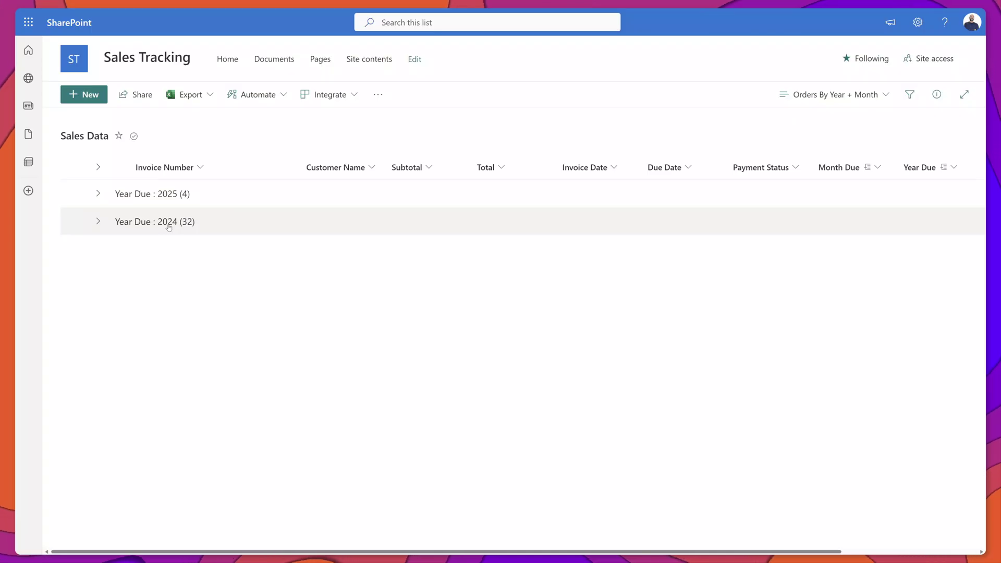
pyautogui.click(98, 195)
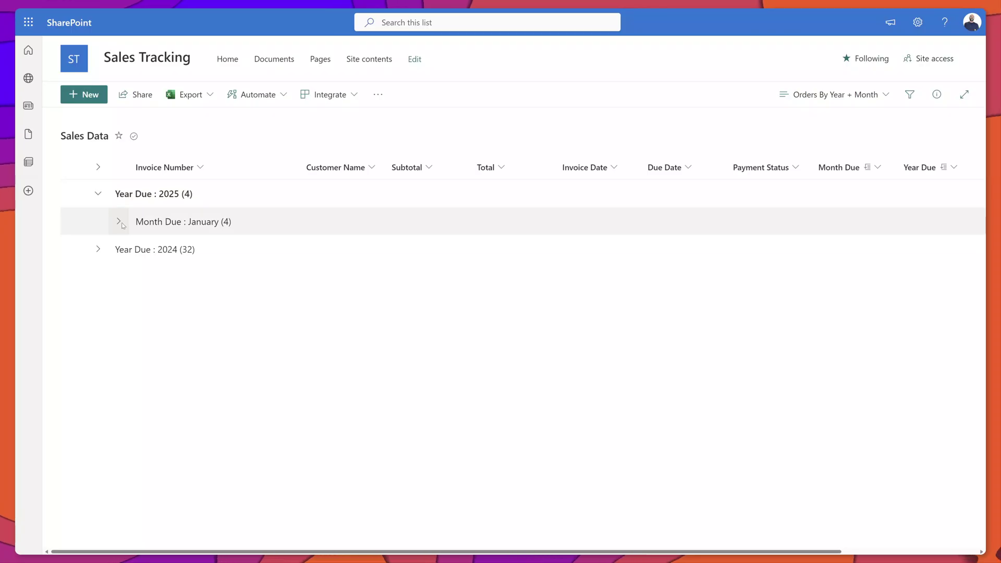
pyautogui.click(119, 221)
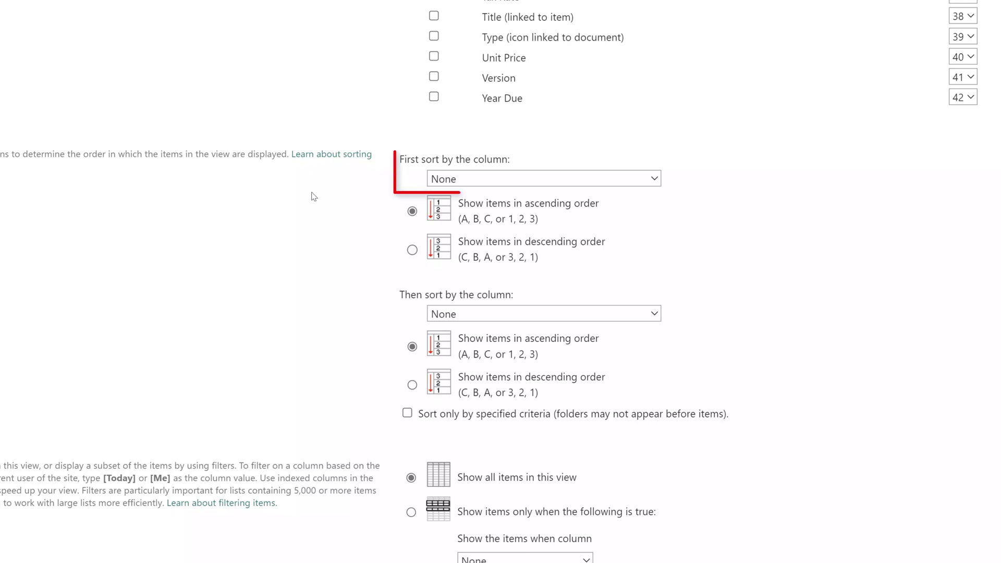
# Choose Total as the first sort-by column for the Totals view
pyautogui.click(474, 180)
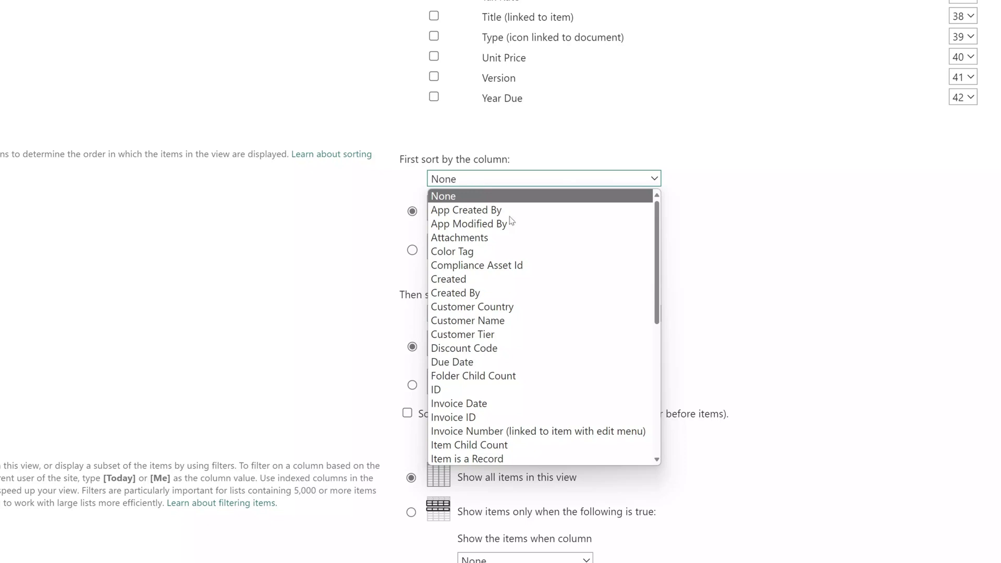
pyautogui.scroll(-7, 511, 221)
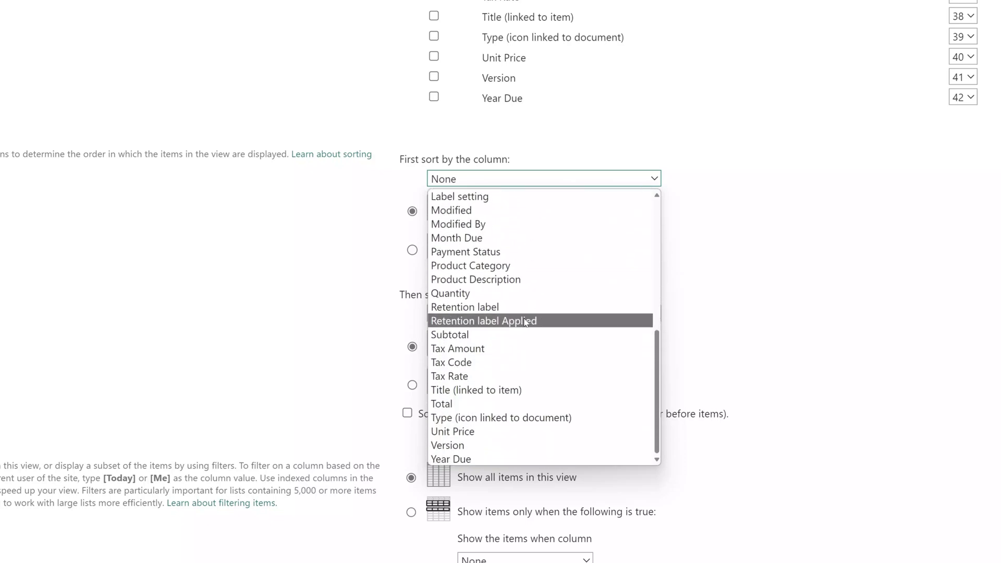
pyautogui.click(467, 405)
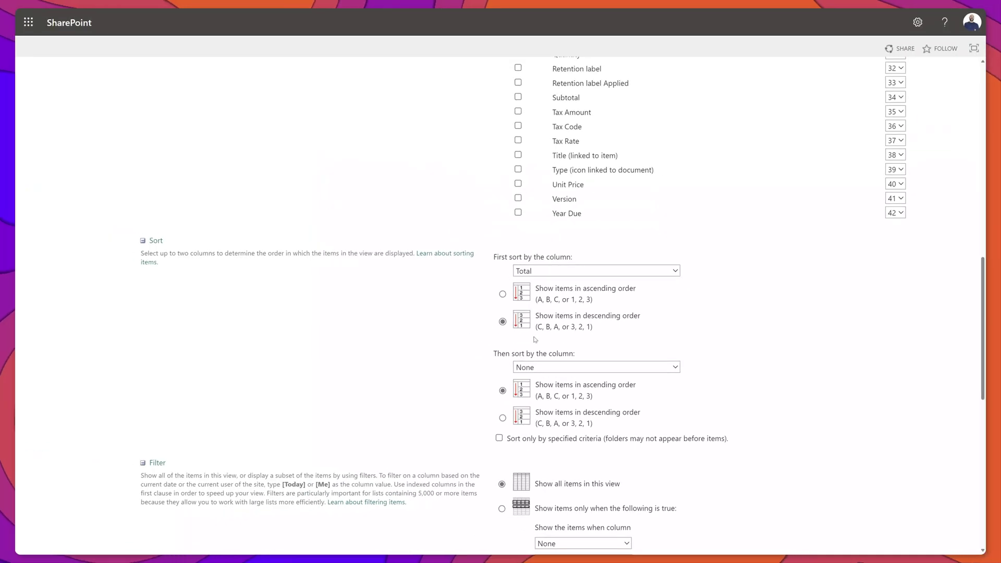
pyautogui.scroll(-10, 768, 349)
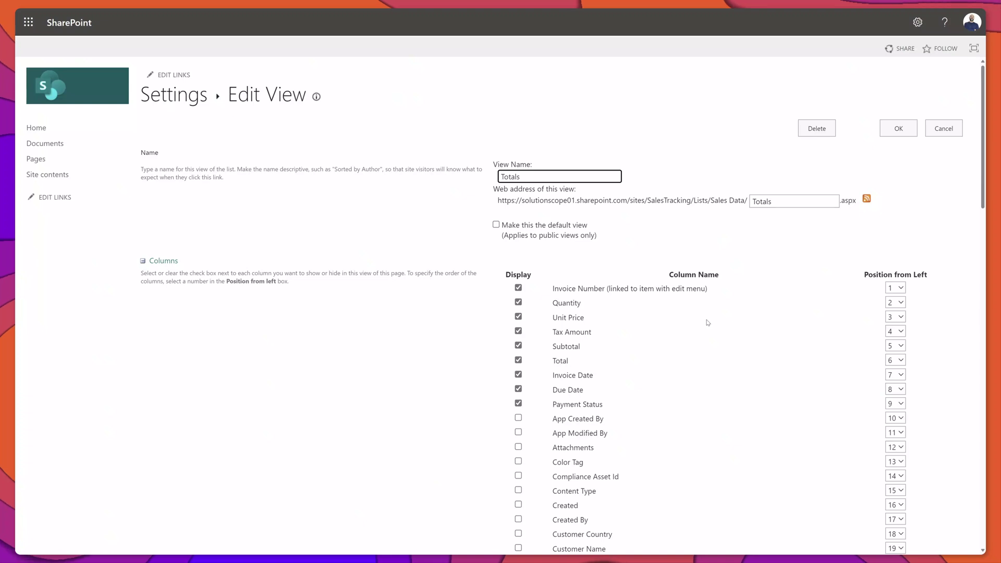
# In the Totals section, set Quantity to Average and Subtotal to Sum, then save the view
pyautogui.scroll(-3, 708, 322)
pyautogui.scroll(-20, 708, 323)
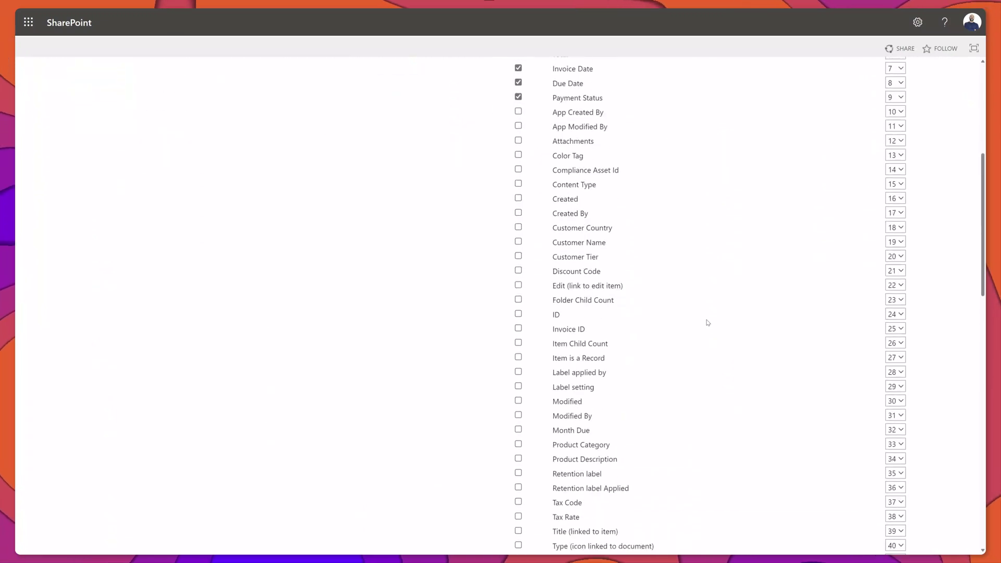
pyautogui.scroll(-3, 705, 317)
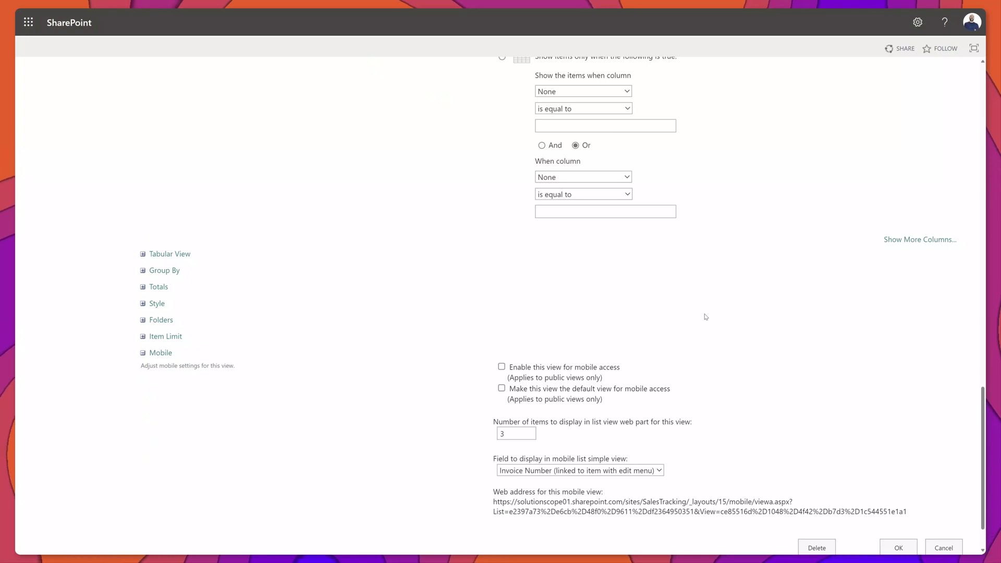
pyautogui.click(163, 288)
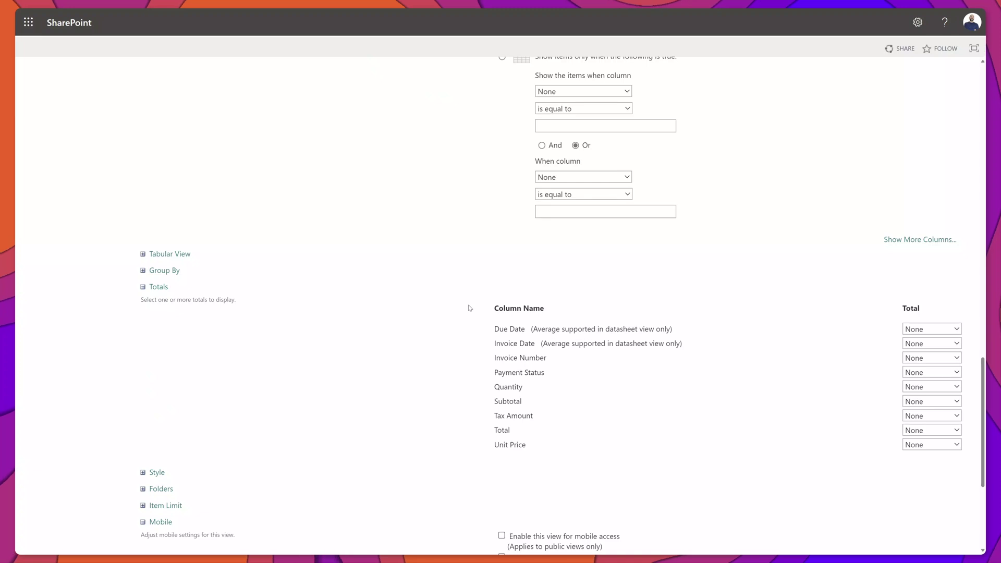
pyautogui.scroll(-2, 470, 308)
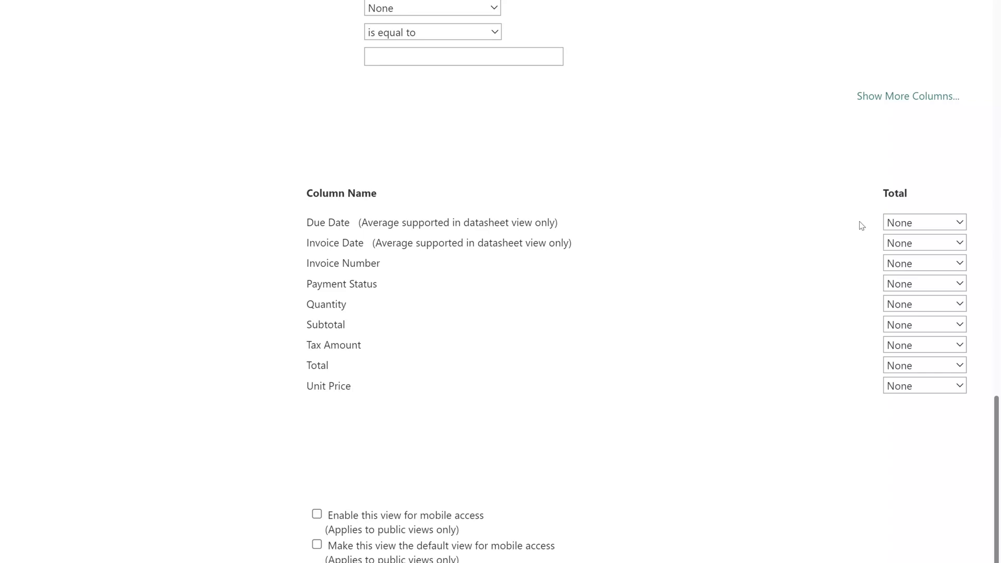
pyautogui.click(961, 306)
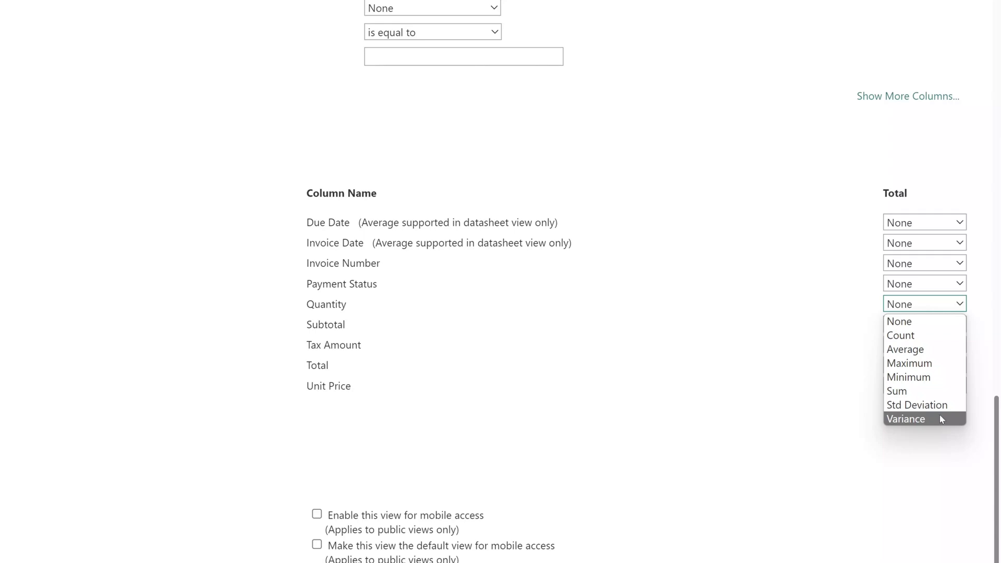
pyautogui.click(937, 357)
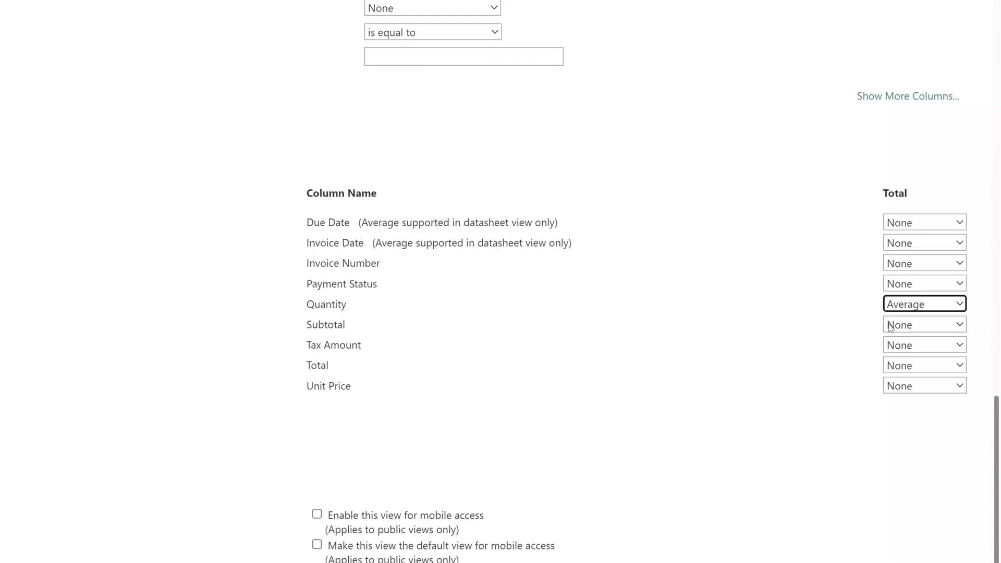
pyautogui.click(912, 327)
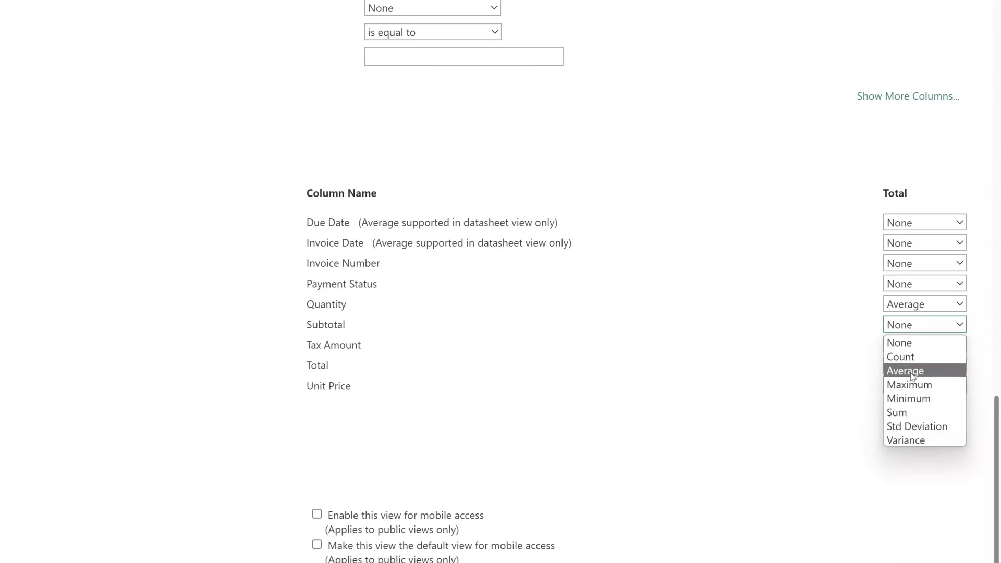
pyautogui.click(913, 414)
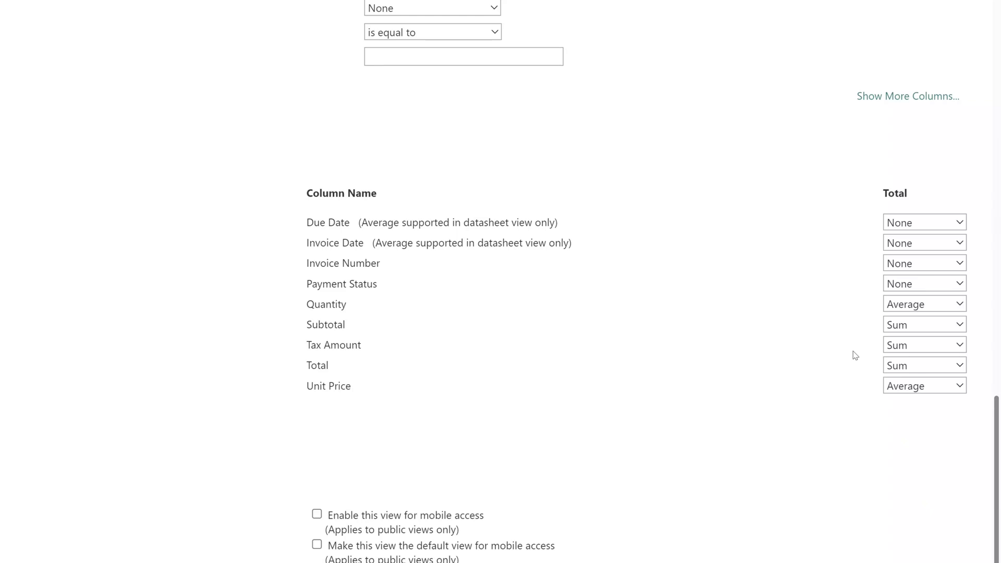
pyautogui.scroll(-3, 855, 356)
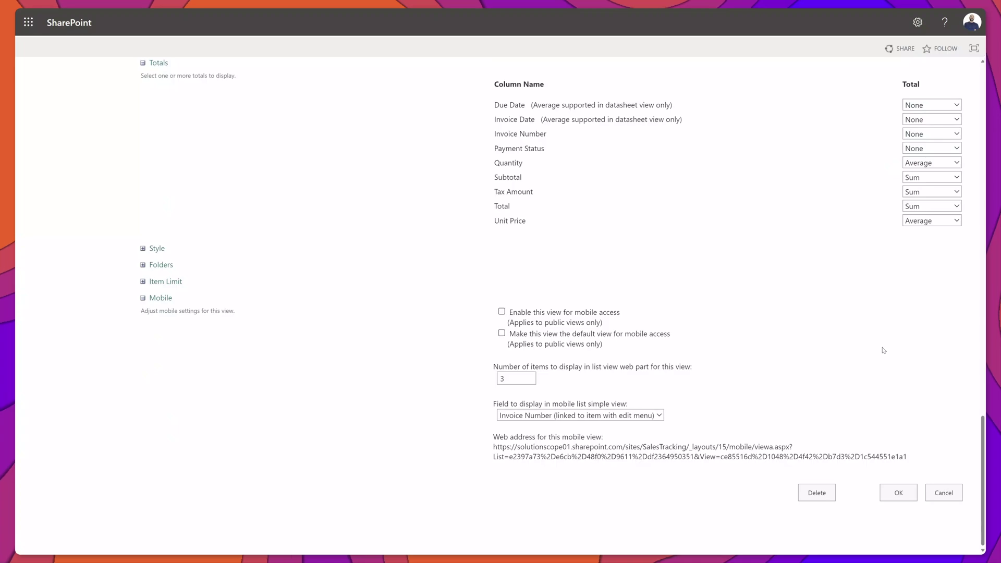
pyautogui.click(898, 493)
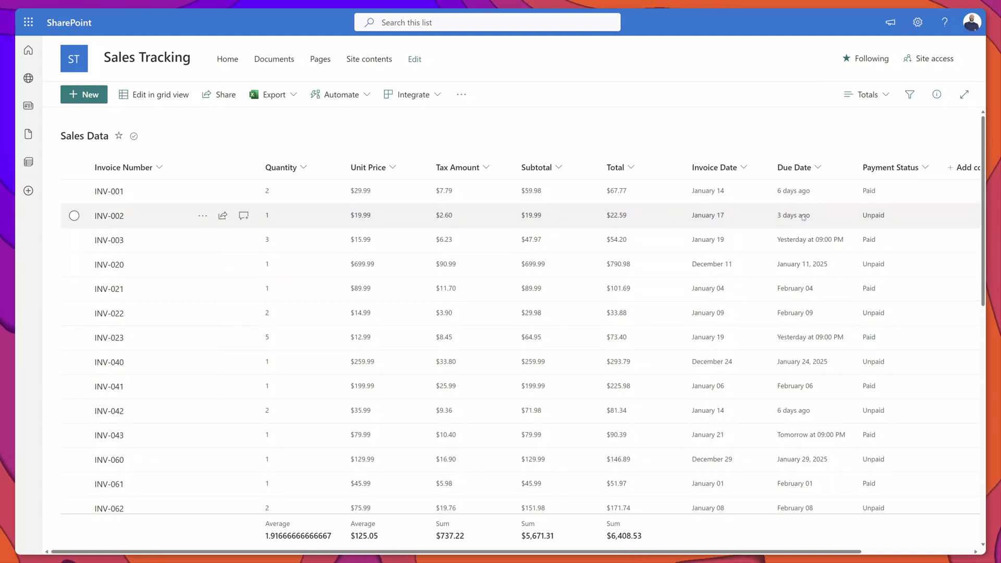
# Filter the Payment Status column to show only Unpaid invoices
pyautogui.click(926, 167)
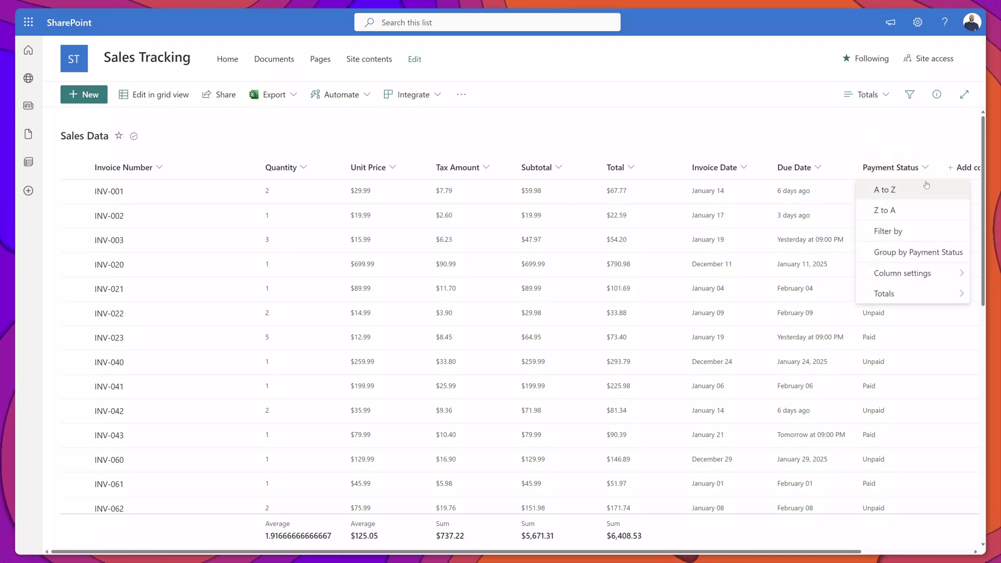
pyautogui.click(894, 232)
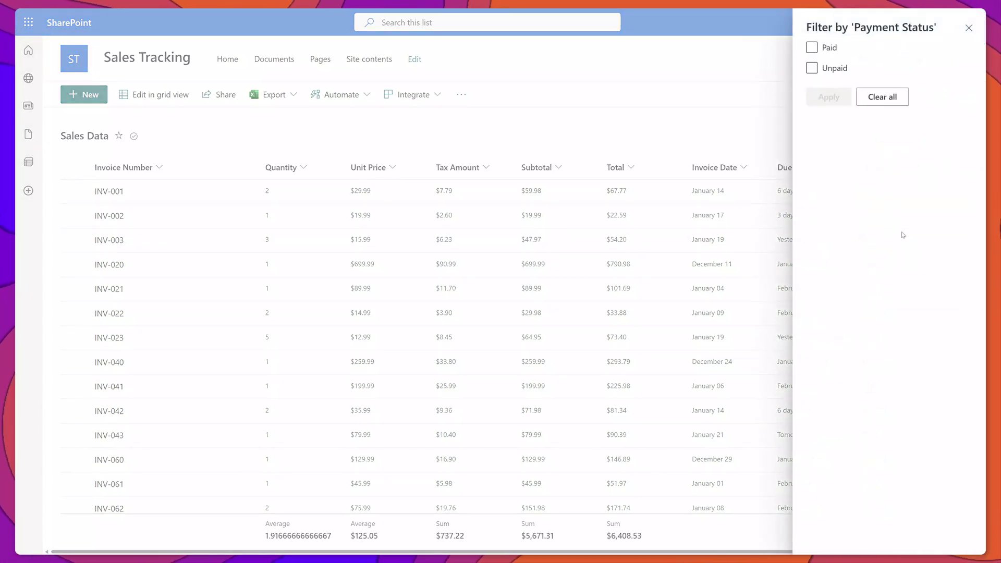
pyautogui.click(836, 66)
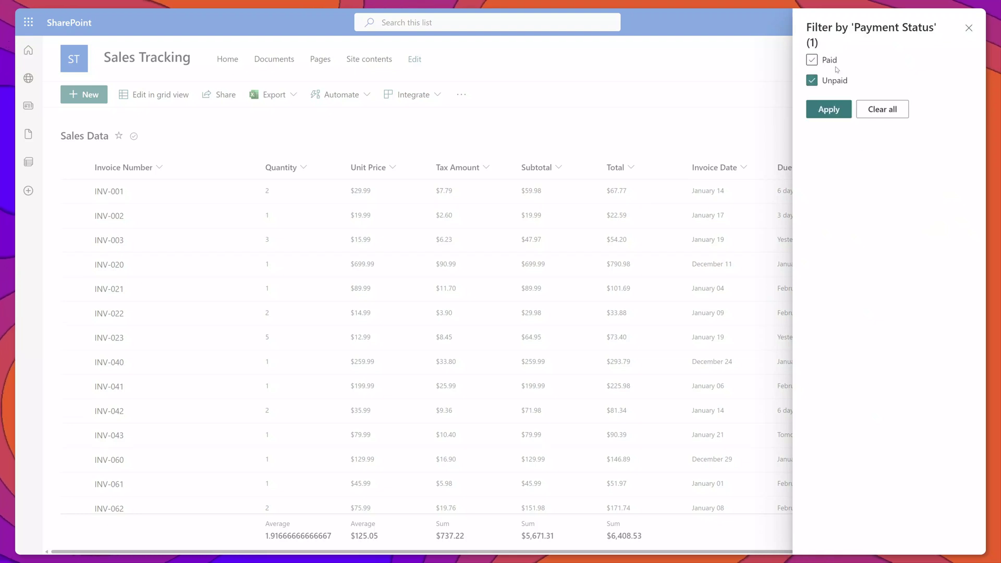
pyautogui.click(829, 109)
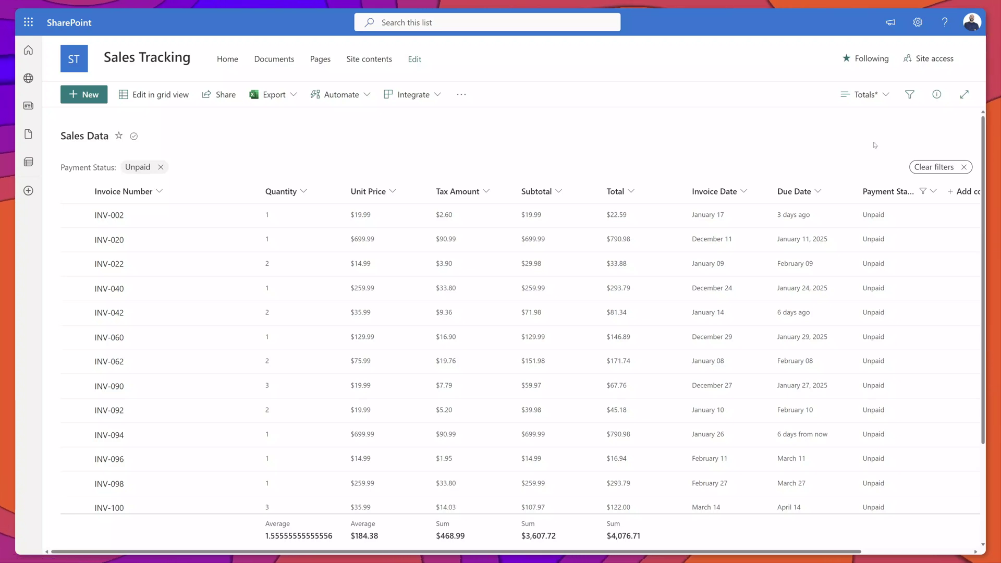
pyautogui.click(889, 99)
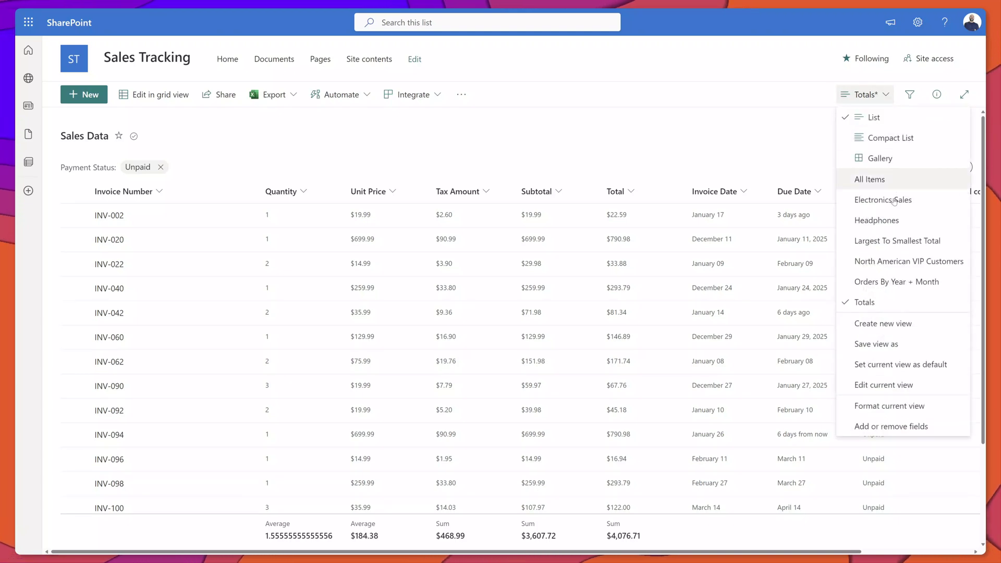
# Review the current view's Sort and Filter settings, then cancel without saving
pyautogui.click(896, 385)
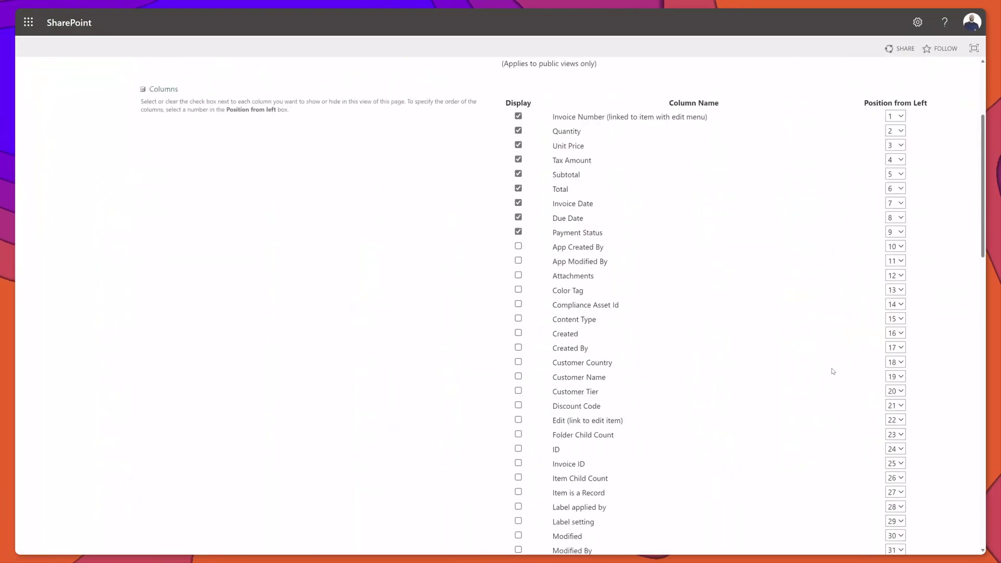
pyautogui.scroll(-8, 831, 370)
pyautogui.scroll(-7, 807, 340)
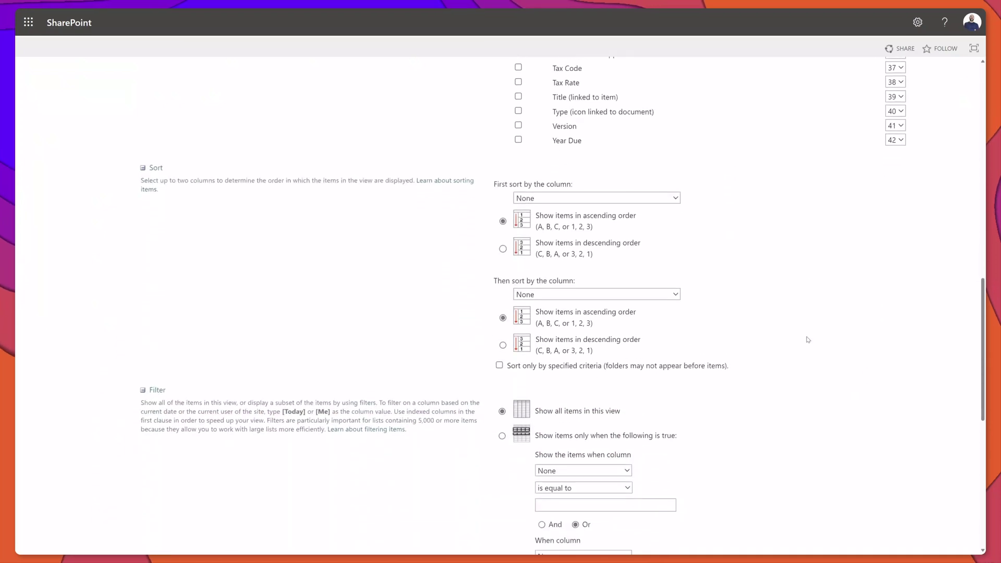
pyautogui.scroll(-1, 807, 340)
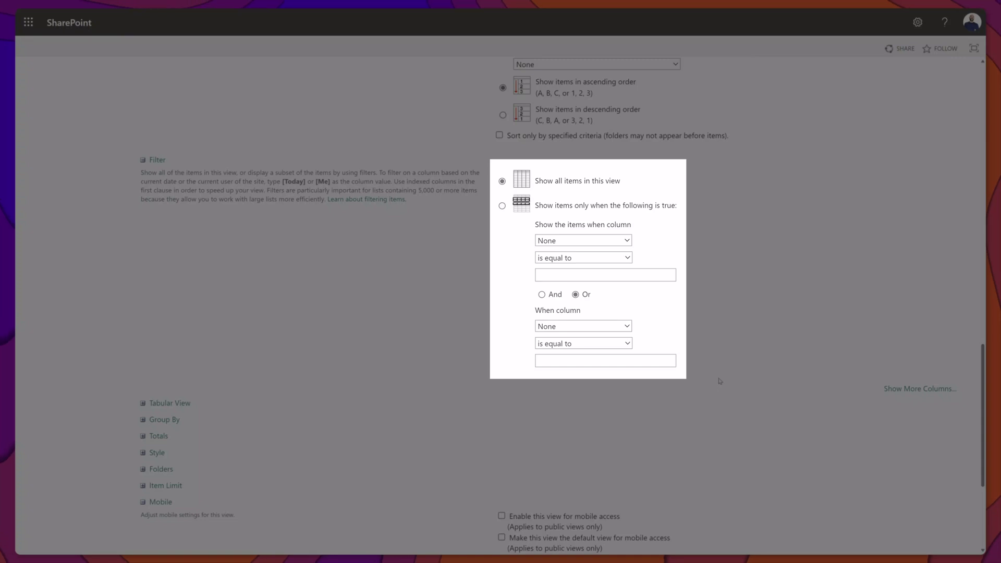
pyautogui.scroll(15, 720, 381)
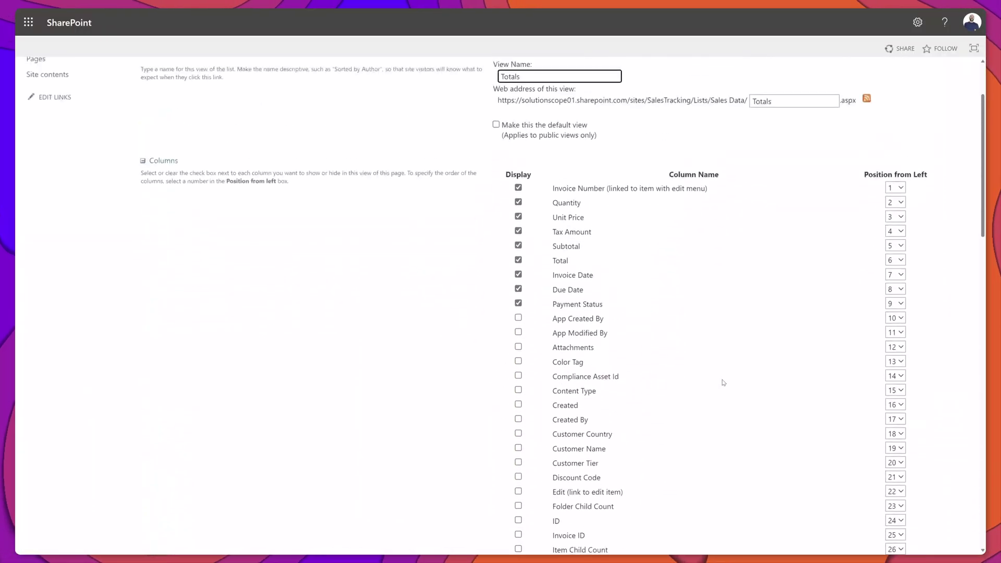
pyautogui.scroll(2, 723, 383)
pyautogui.click(947, 127)
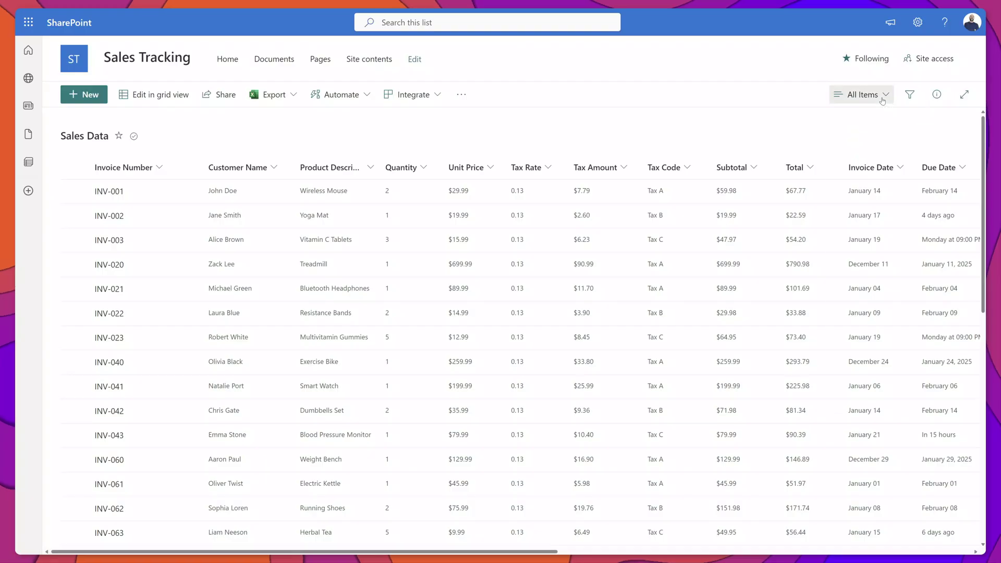
# Switch to the Headphones view and delete it from its view settings
pyautogui.click(880, 102)
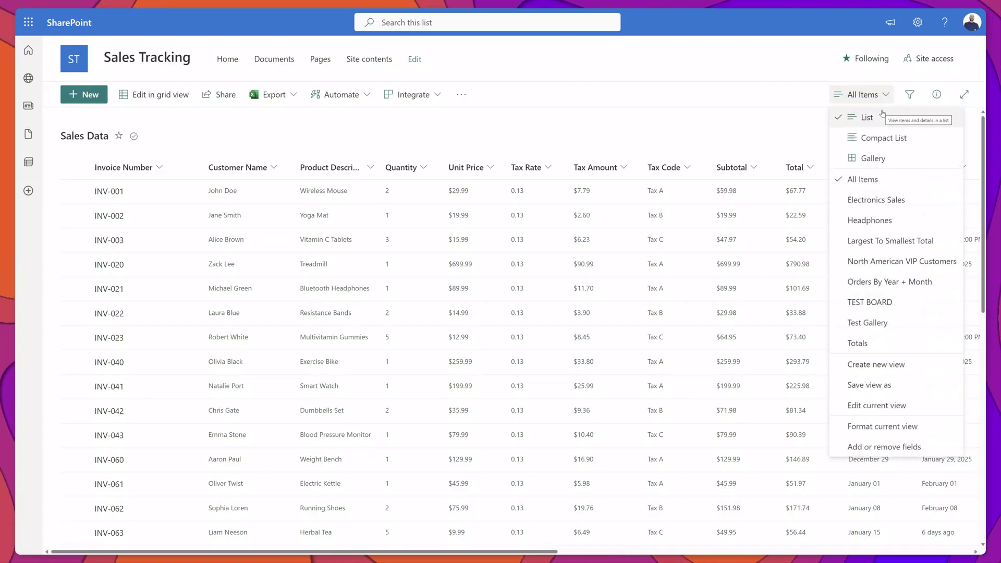
pyautogui.click(879, 221)
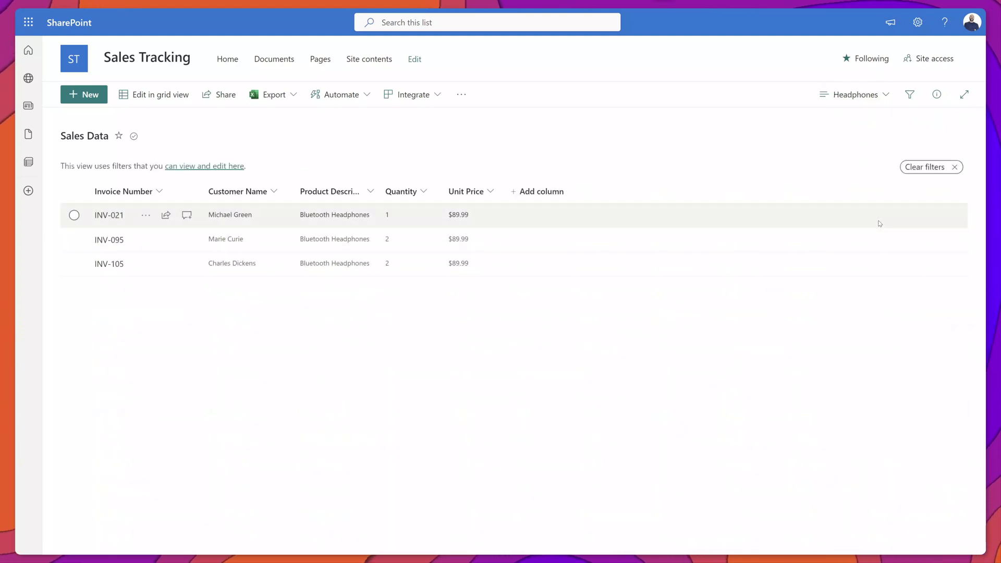
pyautogui.click(882, 99)
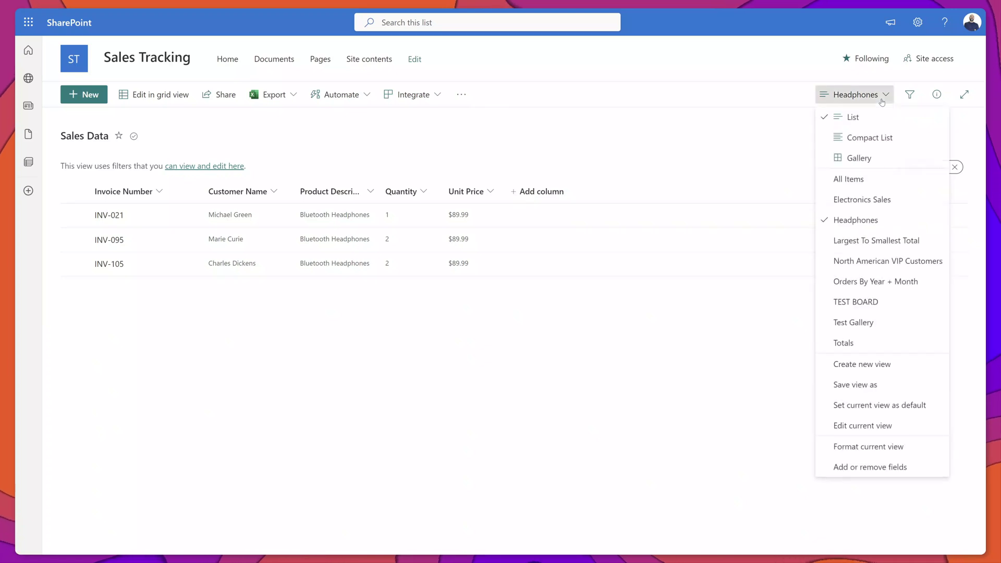
pyautogui.click(855, 427)
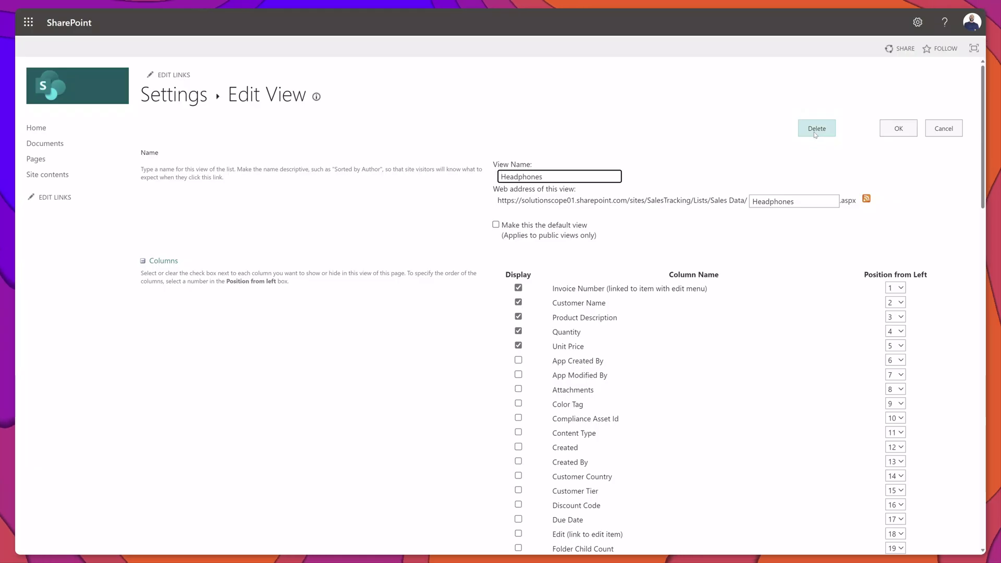
pyautogui.click(816, 134)
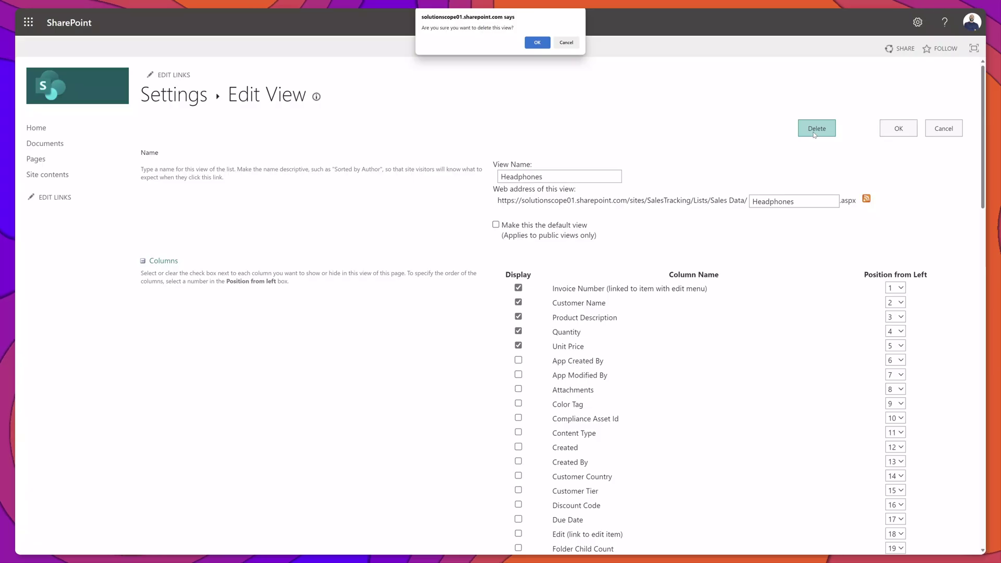
pyautogui.click(544, 44)
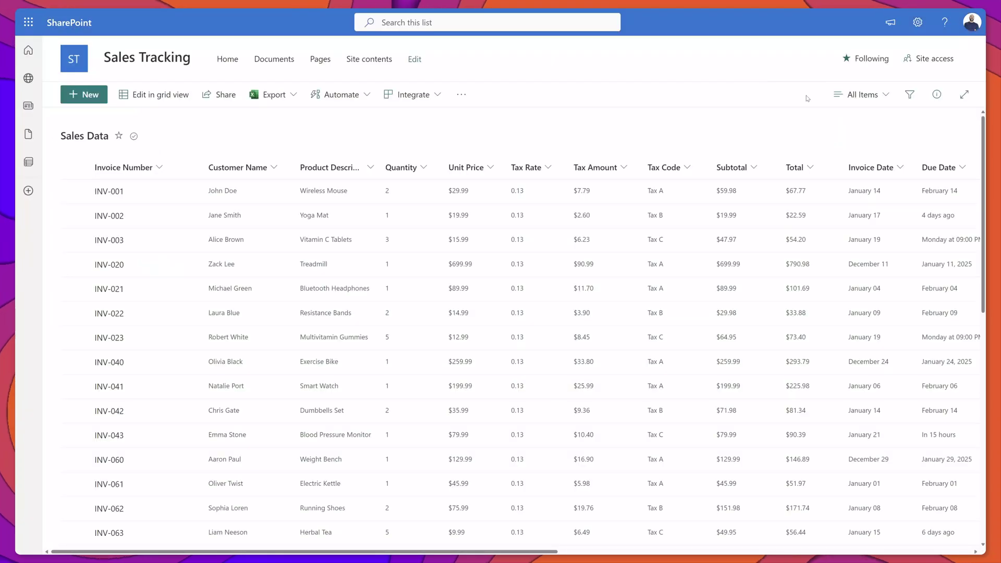
pyautogui.click(870, 97)
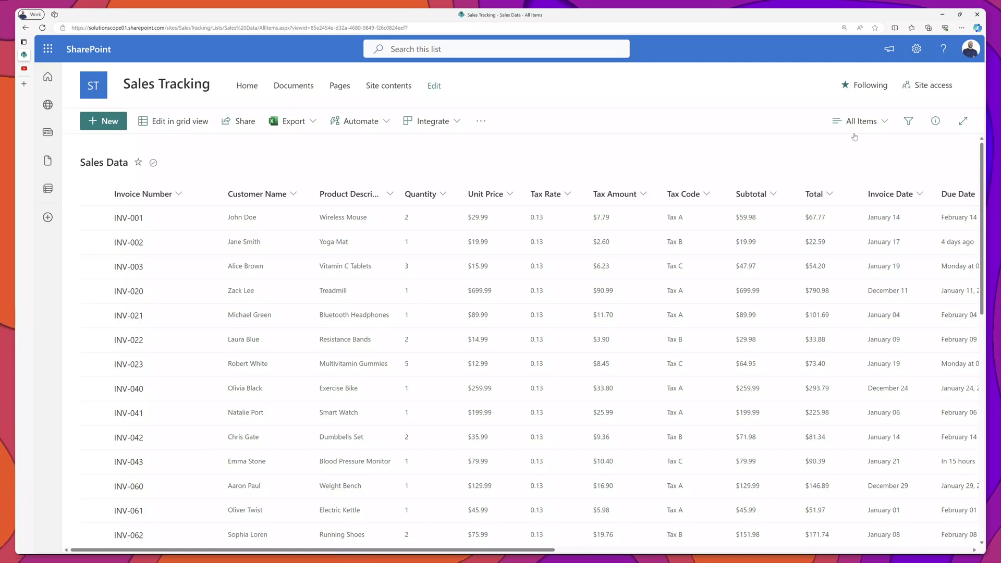
# Switch to the Largest To Smallest Total view and select its web address for sharing
pyautogui.click(869, 124)
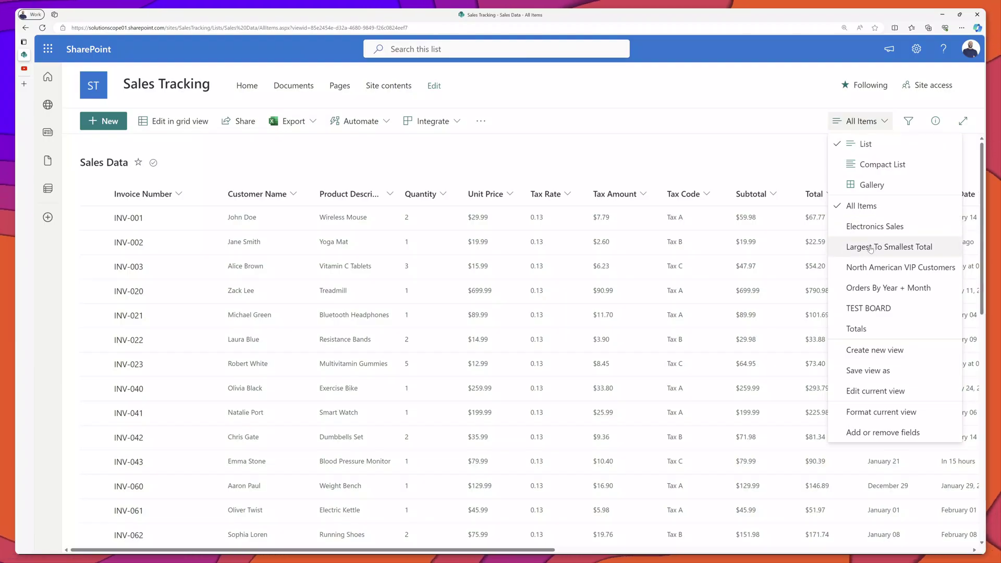
pyautogui.click(871, 248)
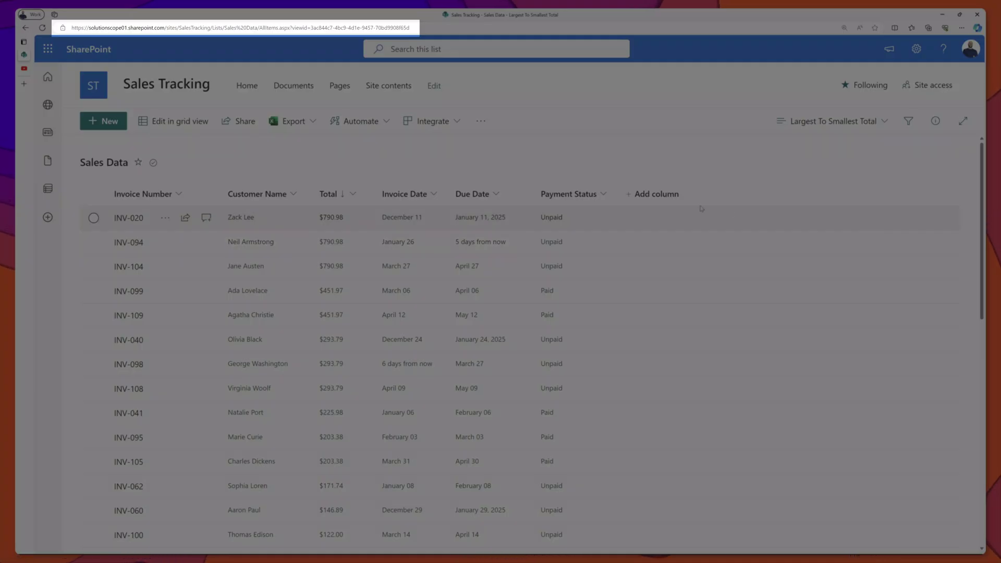
pyautogui.click(344, 29)
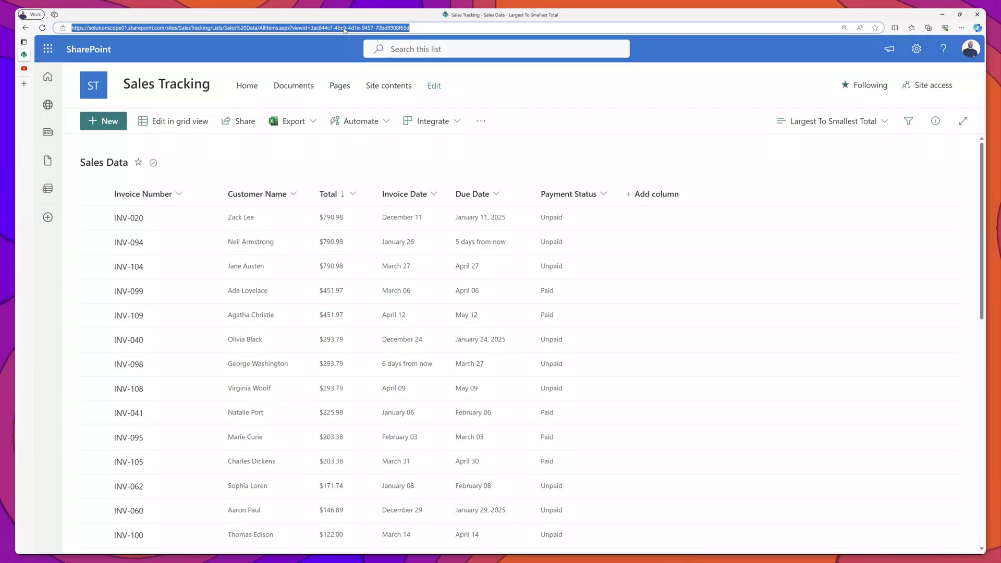
# Paste the copied Sales Data view link into the YouTube tab's address bar and load it
pyautogui.click(24, 69)
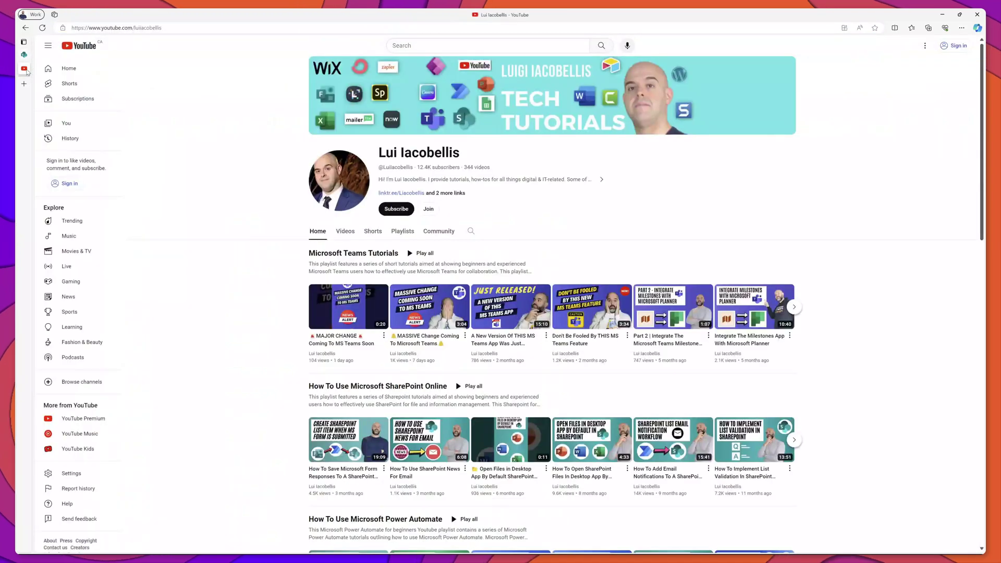
pyautogui.click(176, 28)
pyautogui.write('https://solutionscope01.sharepoint.com/sites/SalesTracking/Lists/Sales%20Data/AllItems.aspx?viewid=3ac844c7%2D4bc9%2D4d1e%2D9457%2D70bd9908f65d')
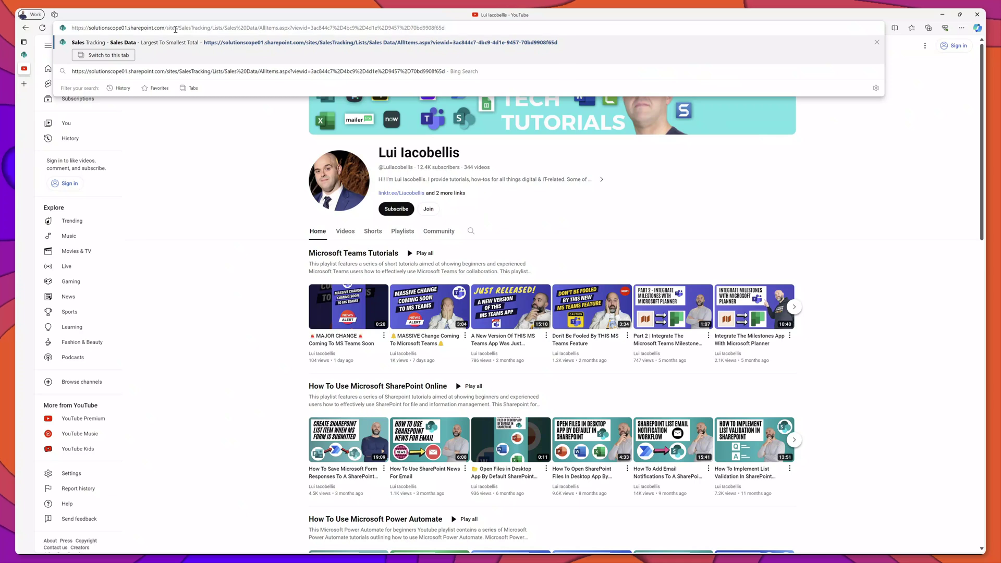
pyautogui.press('Return')
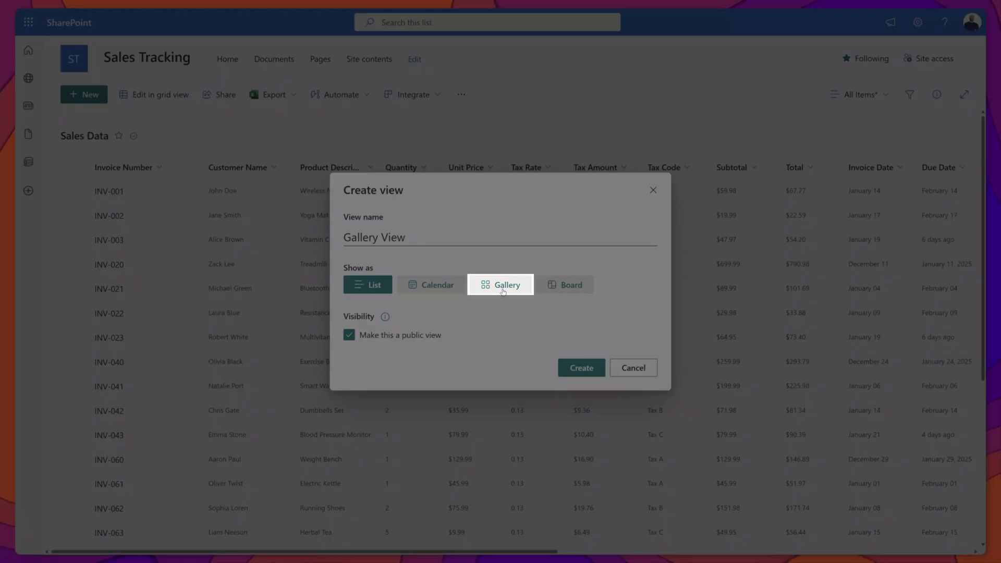
# Choose Gallery as the Show as layout and create the Gallery View
pyautogui.click(502, 291)
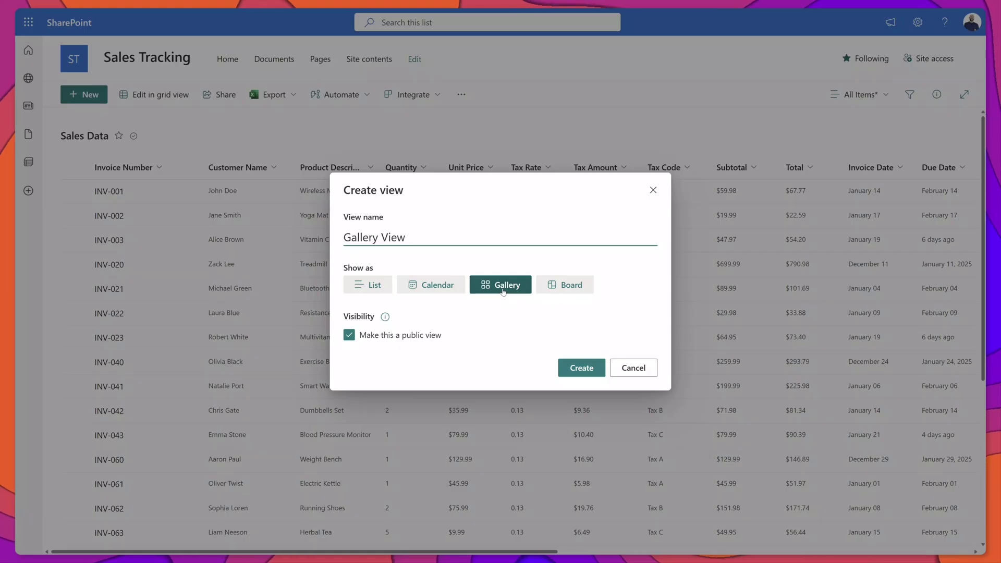
pyautogui.click(579, 366)
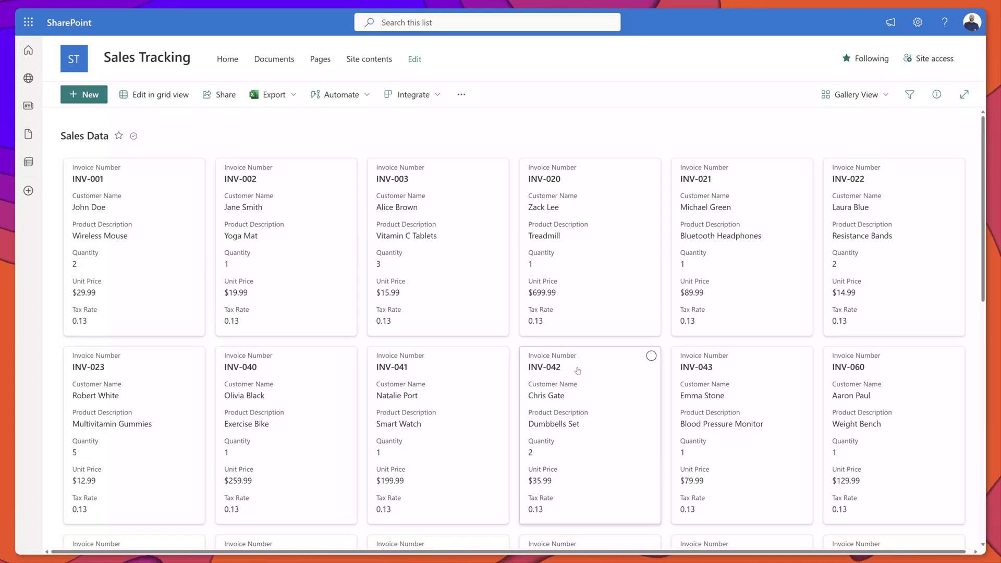
# Open Format current view for the Gallery View and launch the card designer via Edit card
pyautogui.click(873, 104)
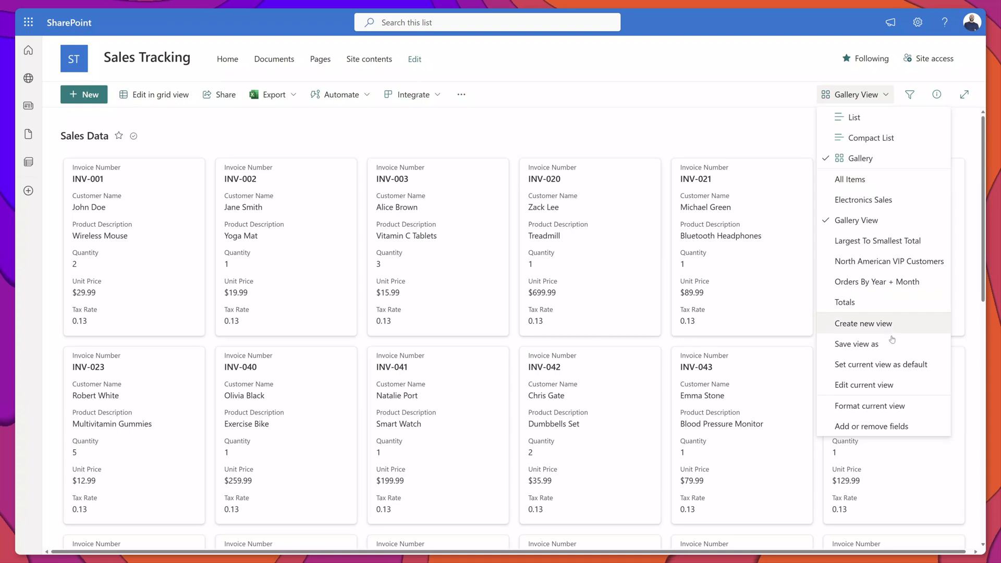
pyautogui.click(895, 407)
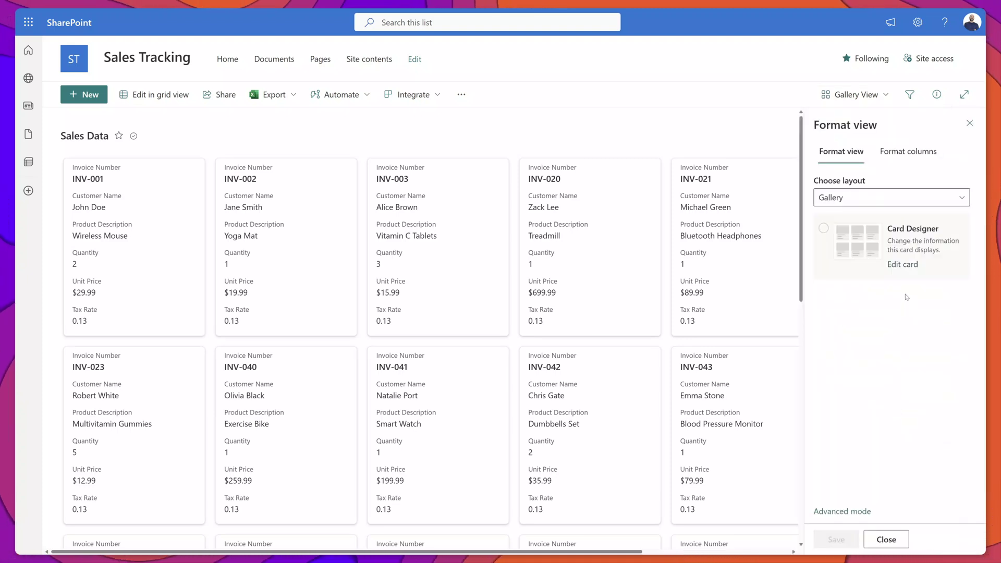
pyautogui.click(903, 265)
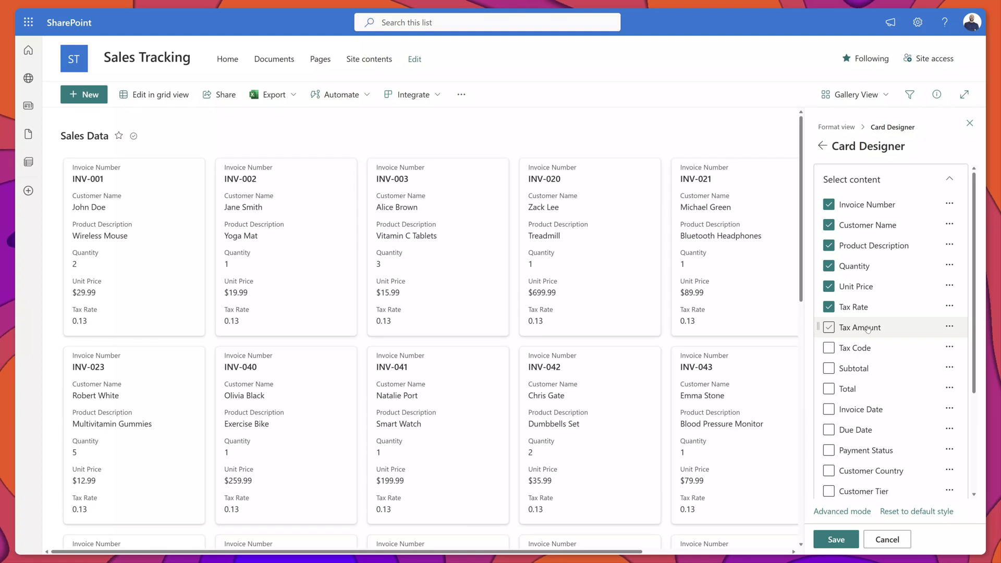
# Add Tax Amount to the gallery cards, leaving Tax Code, Subtotal and Total off
pyautogui.click(867, 328)
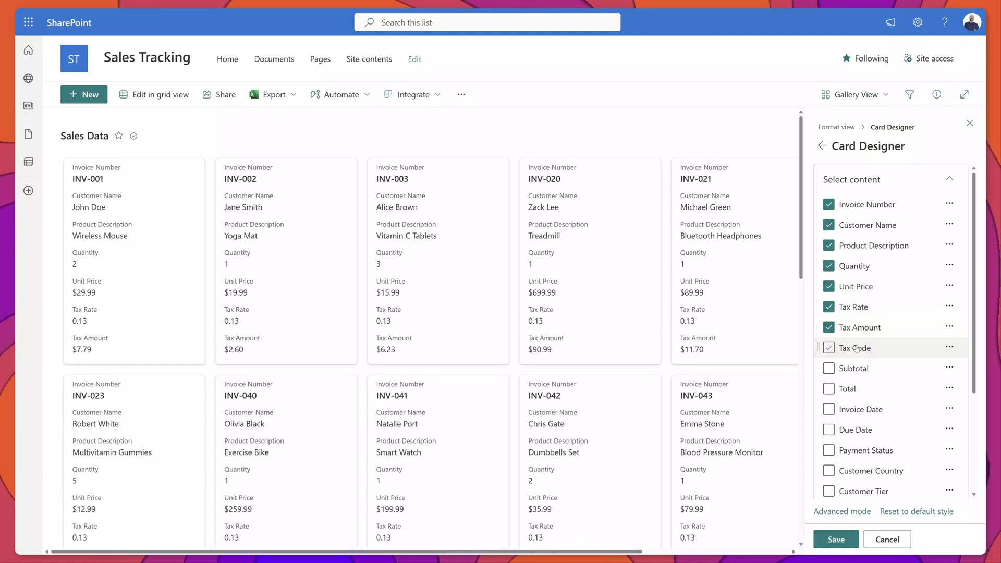
pyautogui.click(857, 349)
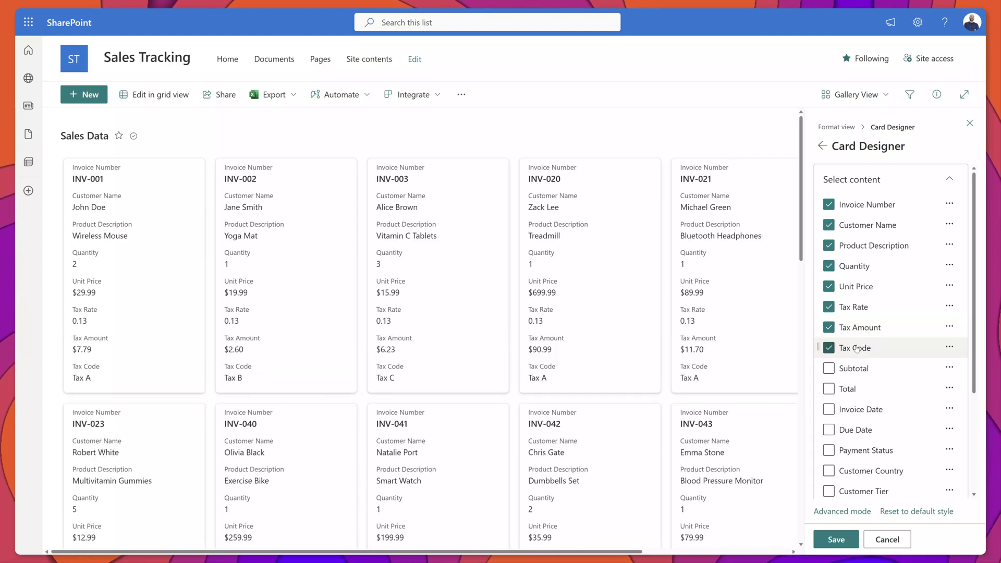
pyautogui.click(858, 372)
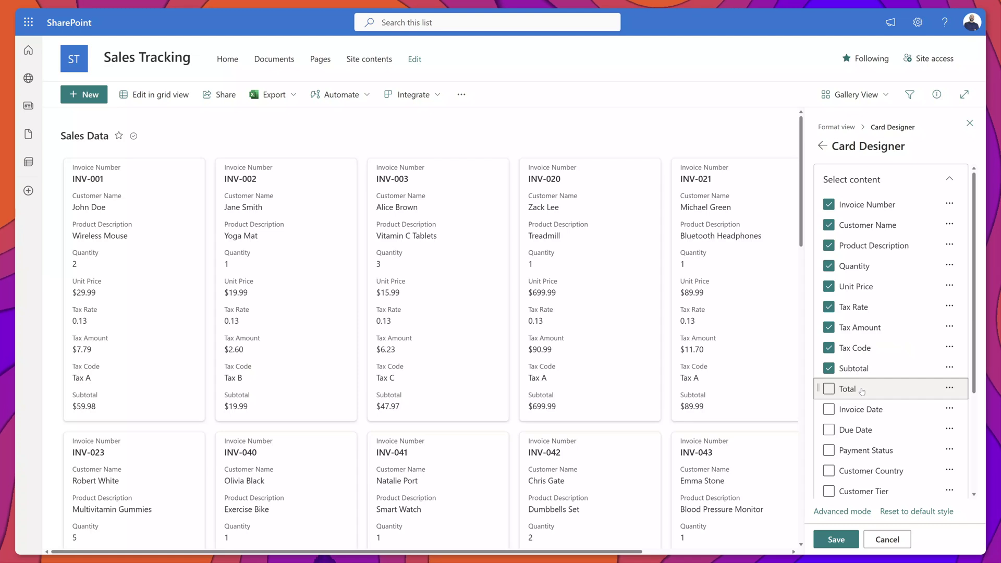
pyautogui.click(848, 390)
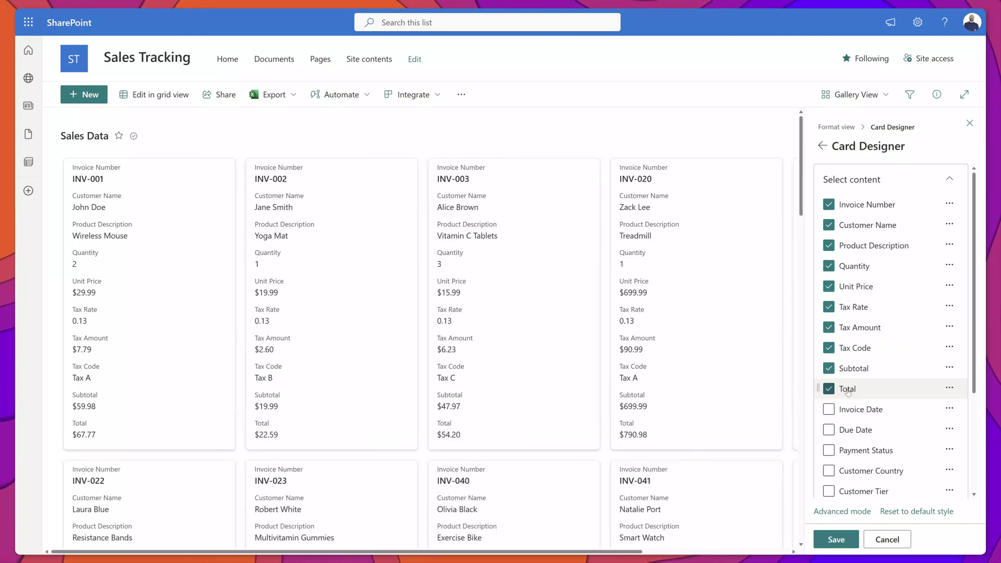
pyautogui.click(847, 391)
pyautogui.click(851, 369)
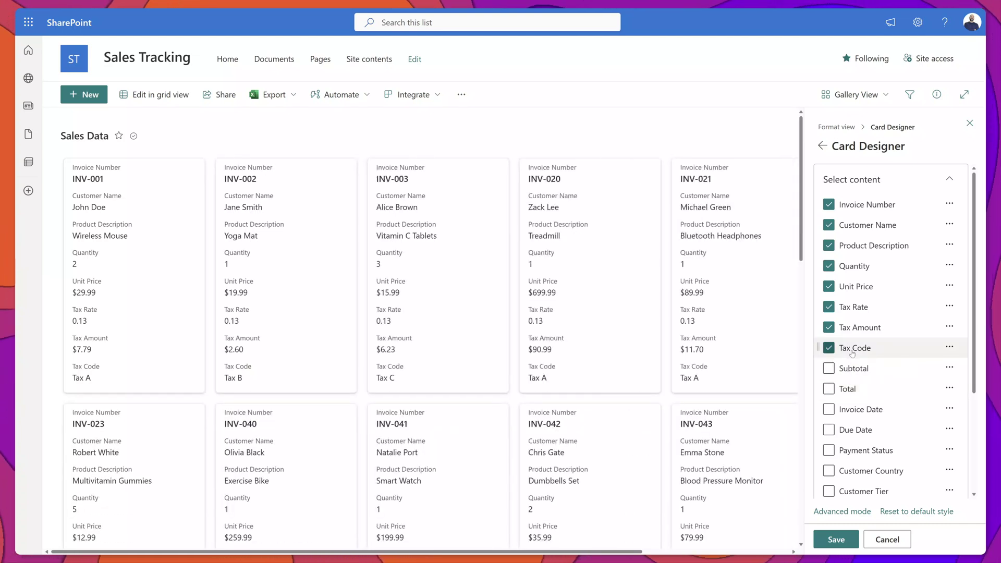
pyautogui.click(852, 353)
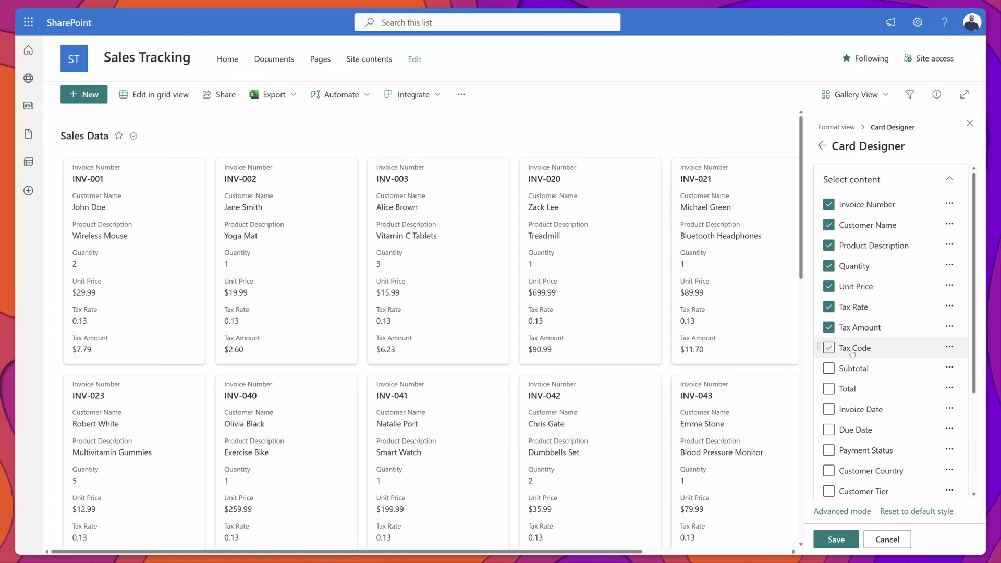
# Position Tax Amount directly below Invoice Number, save the cards, and switch to Advanced mode JSON
pyautogui.click(949, 349)
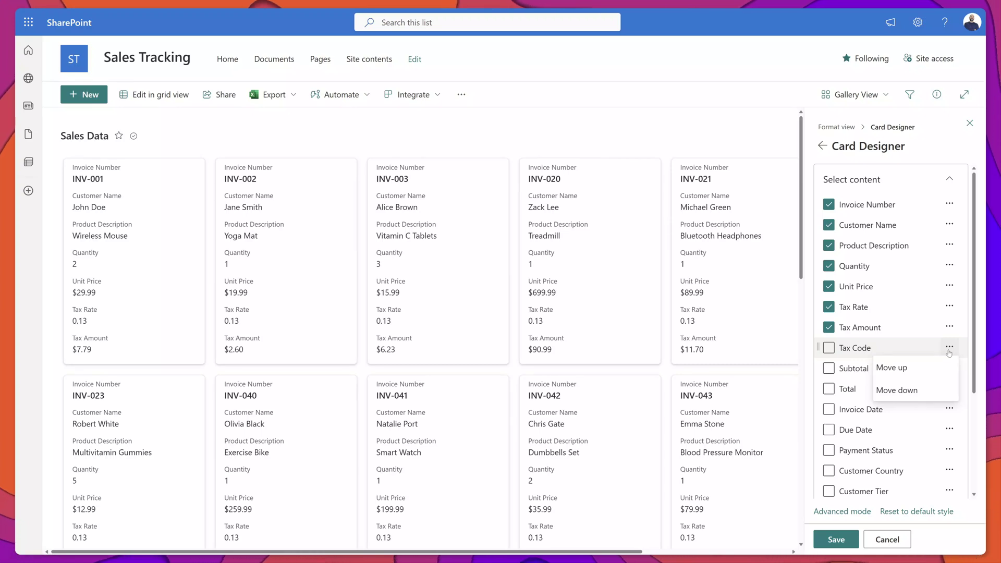
pyautogui.click(918, 367)
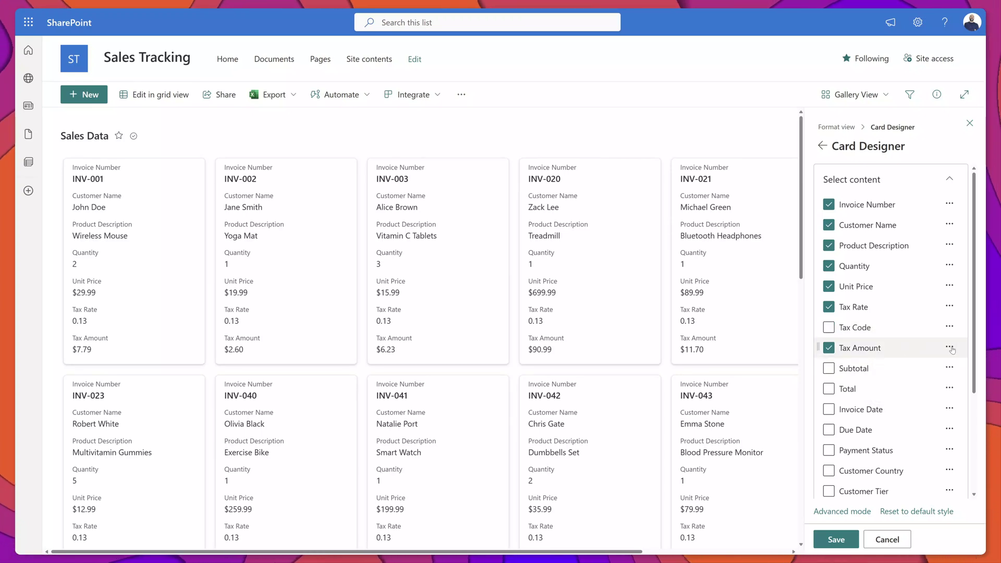
pyautogui.click(949, 347)
pyautogui.click(937, 368)
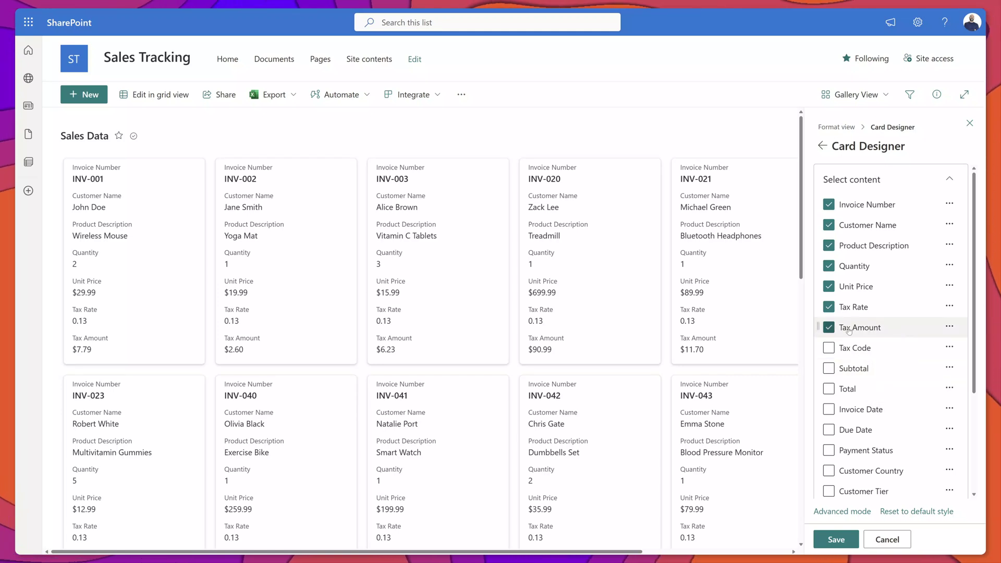
pyautogui.moveTo(849, 331); pyautogui.dragTo(859, 228)
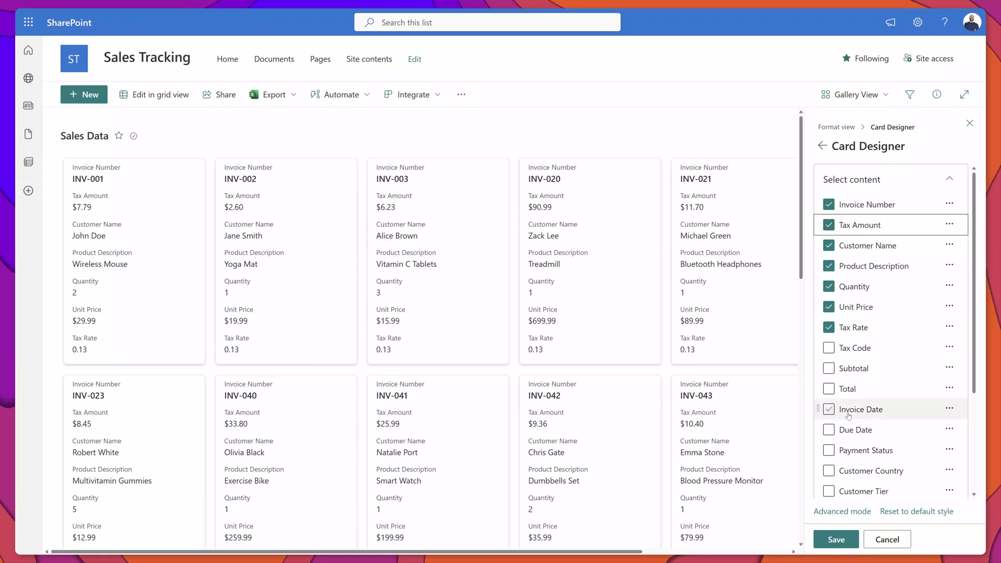
pyautogui.click(849, 542)
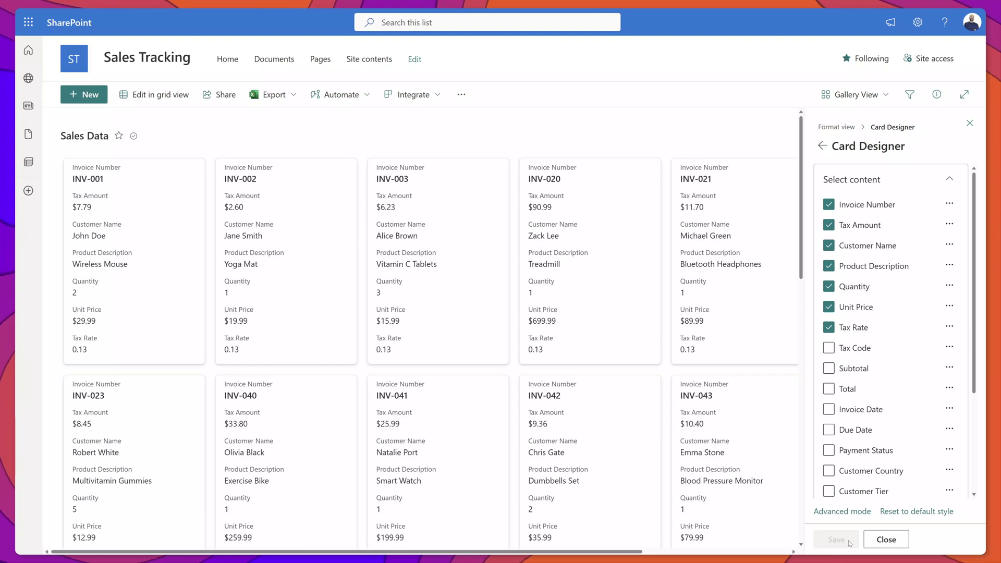
pyautogui.click(843, 511)
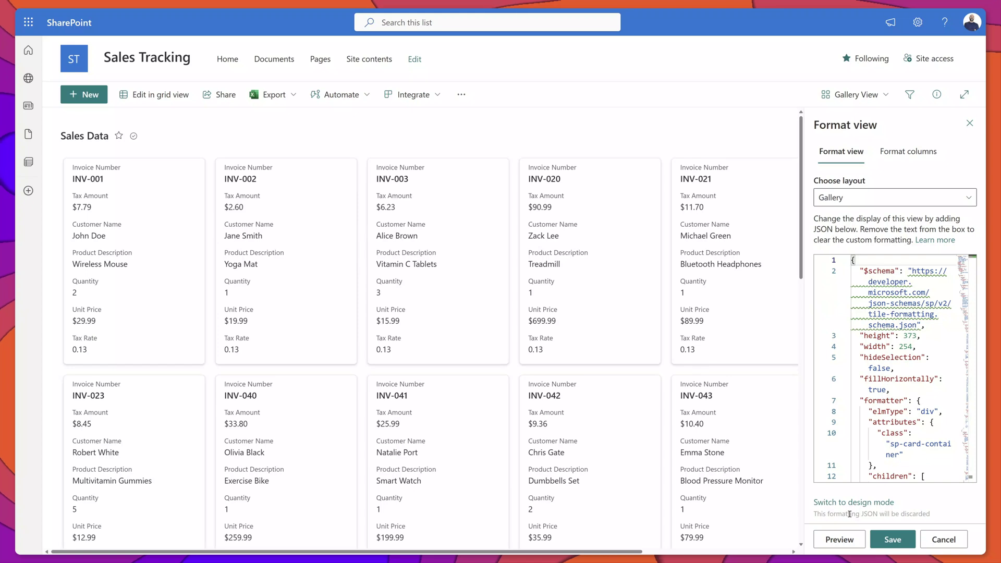